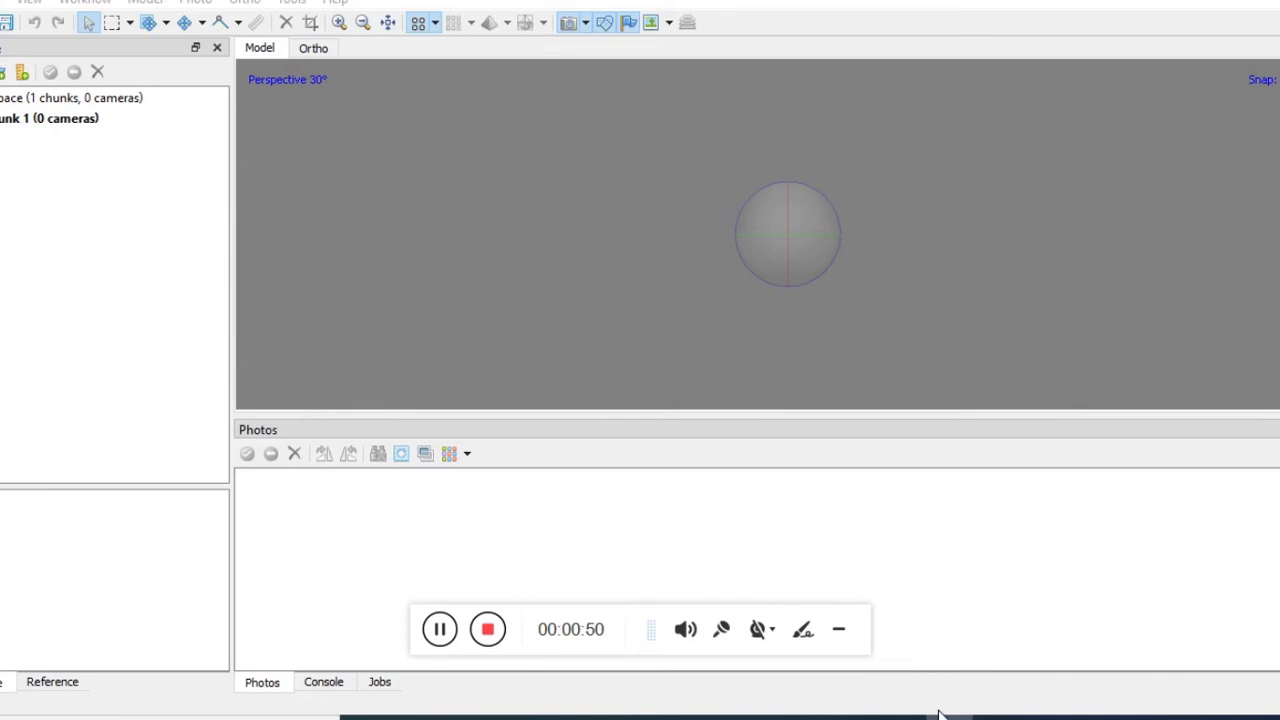
Add every head photo in the Edited folder to Chunk 1, giving 46 cameras
left_click(842, 629)
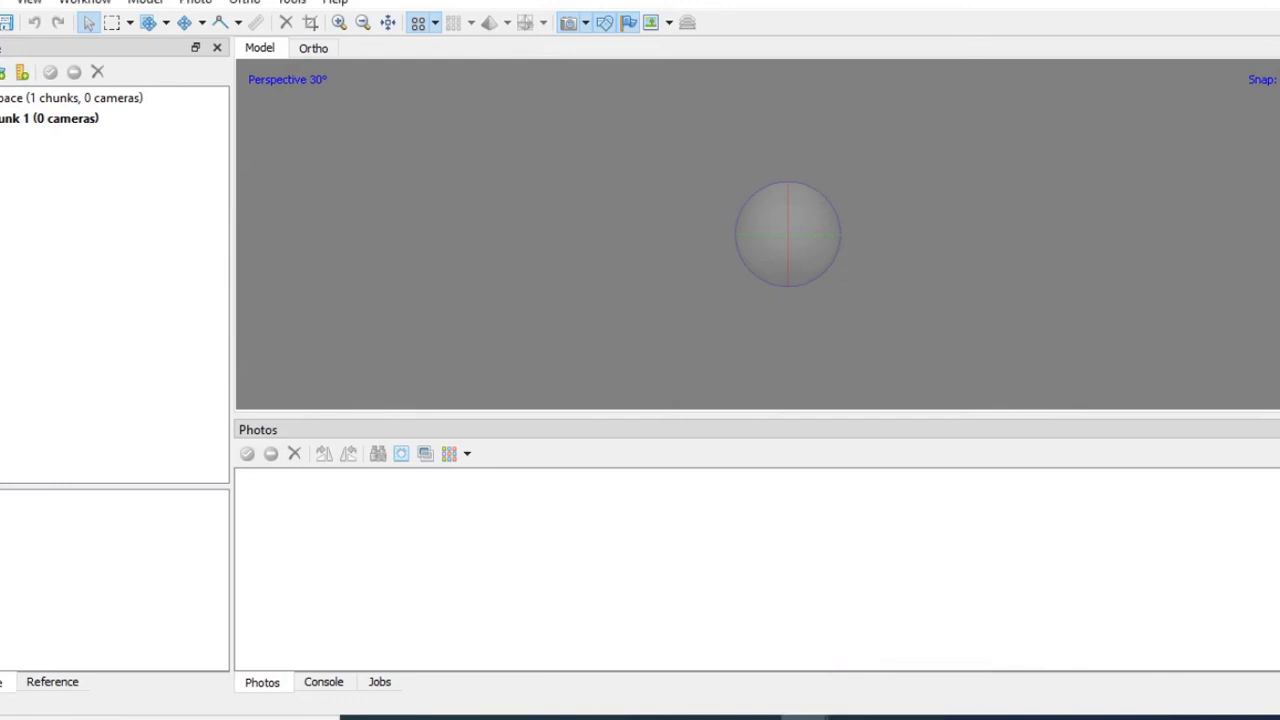
right_click(69, 118)
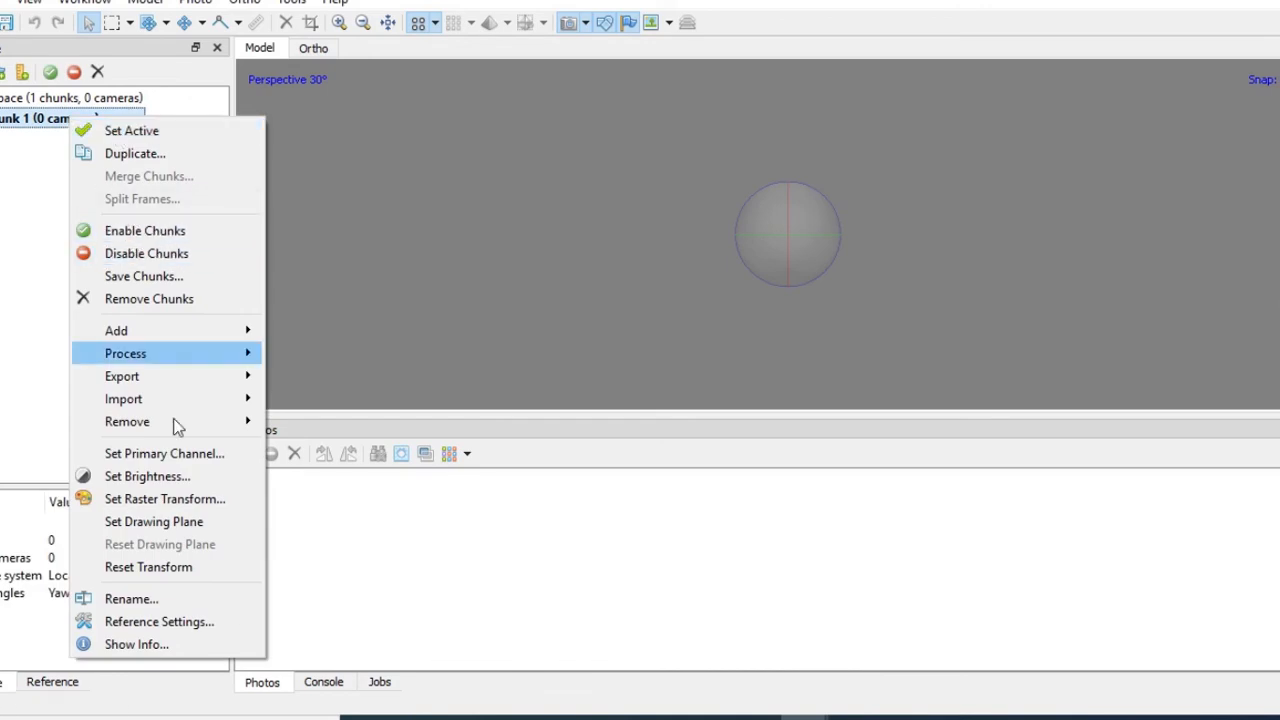
mouse_move(127, 335)
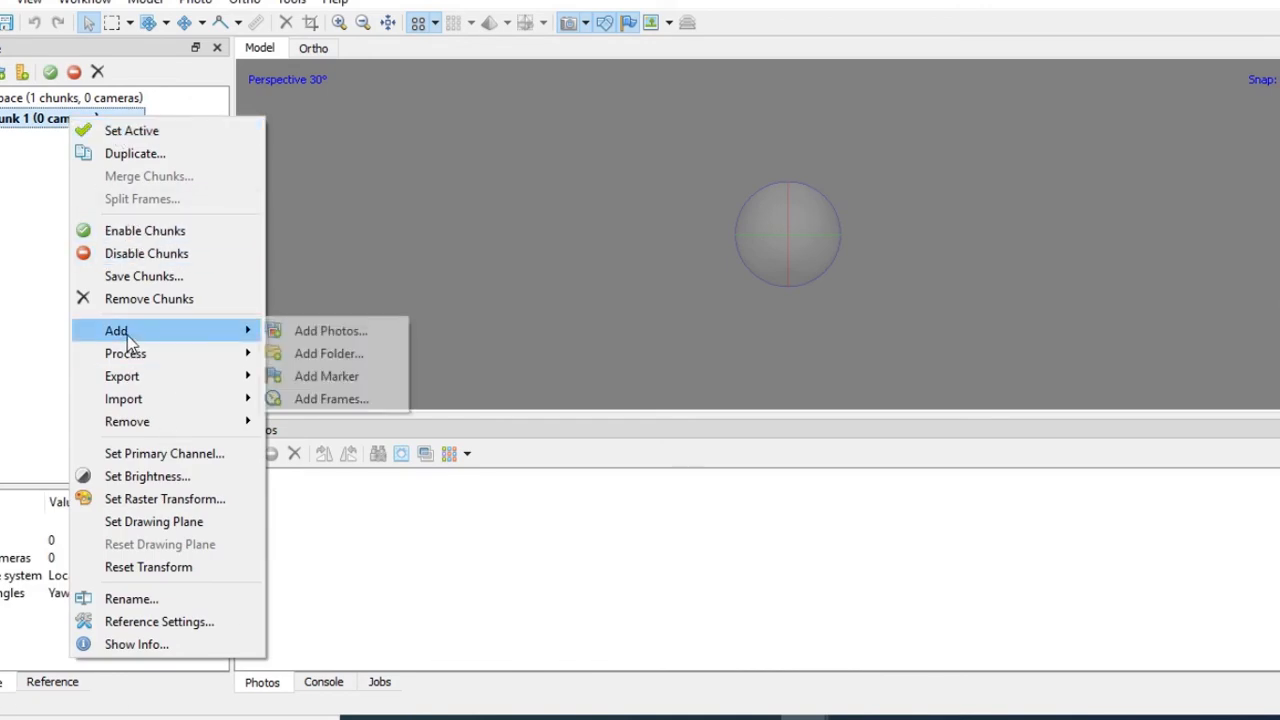
left_click(329, 334)
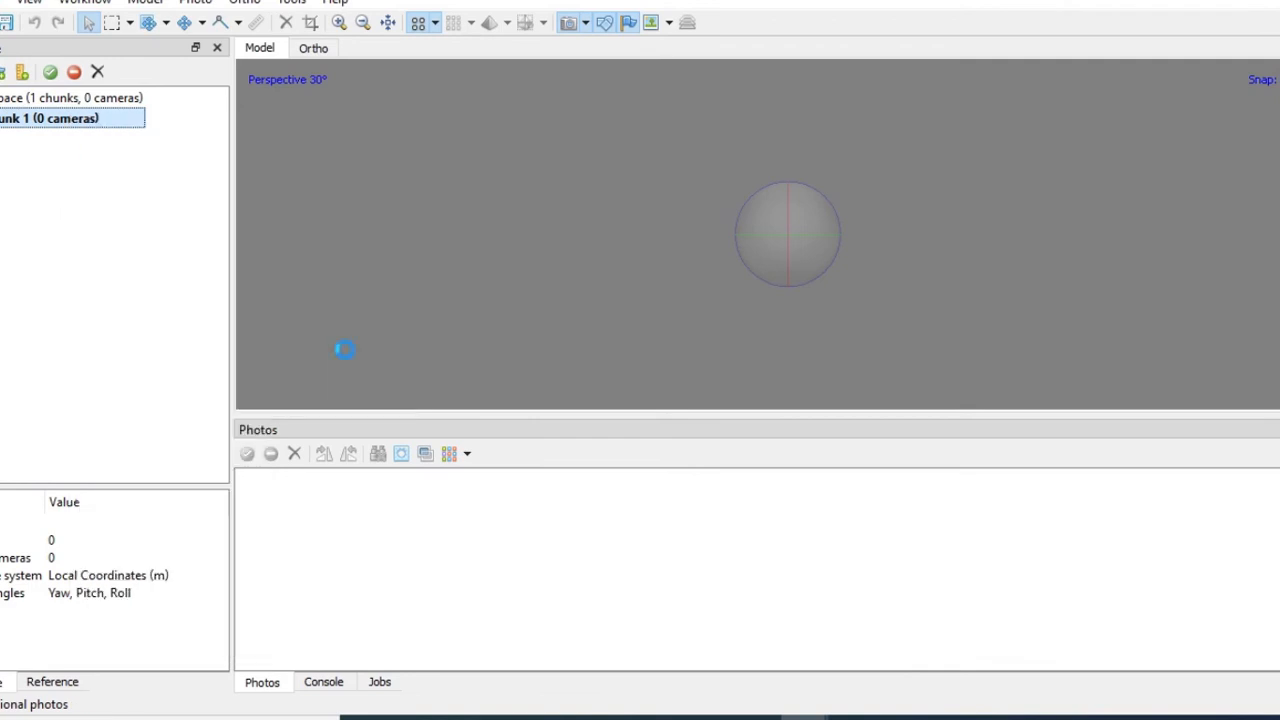
left_click(329, 196)
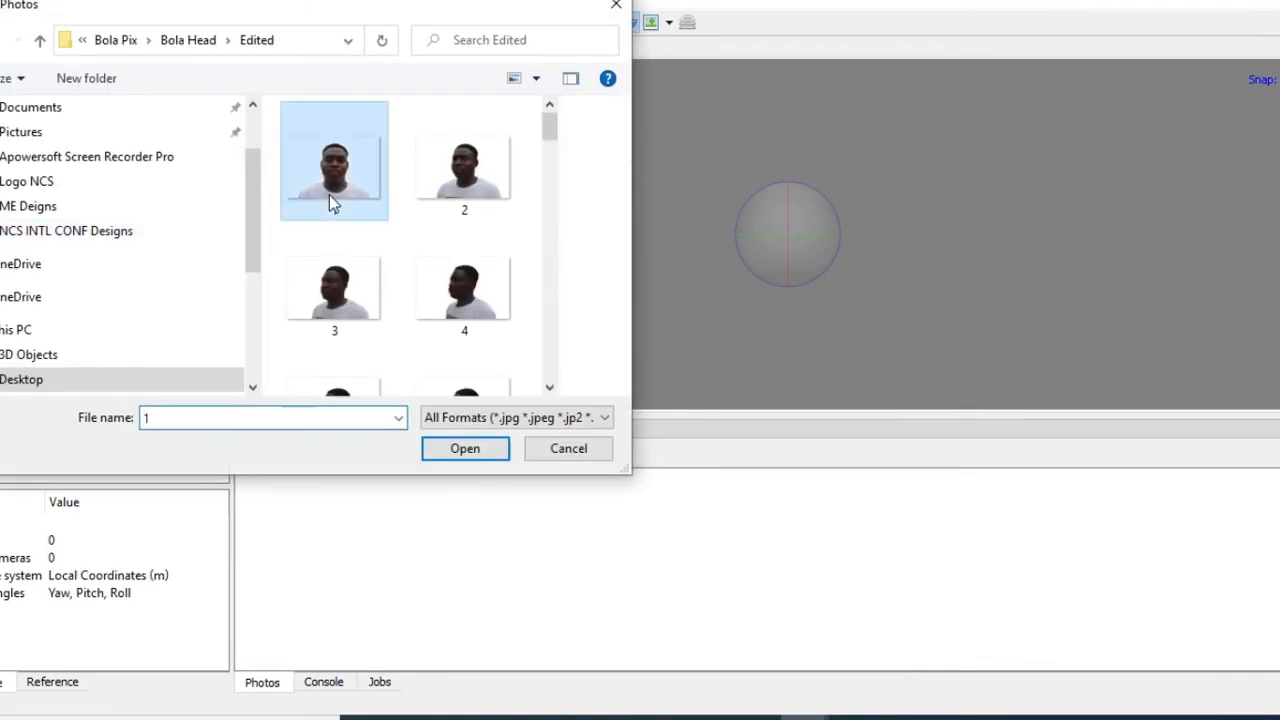
key("ctrl+a")
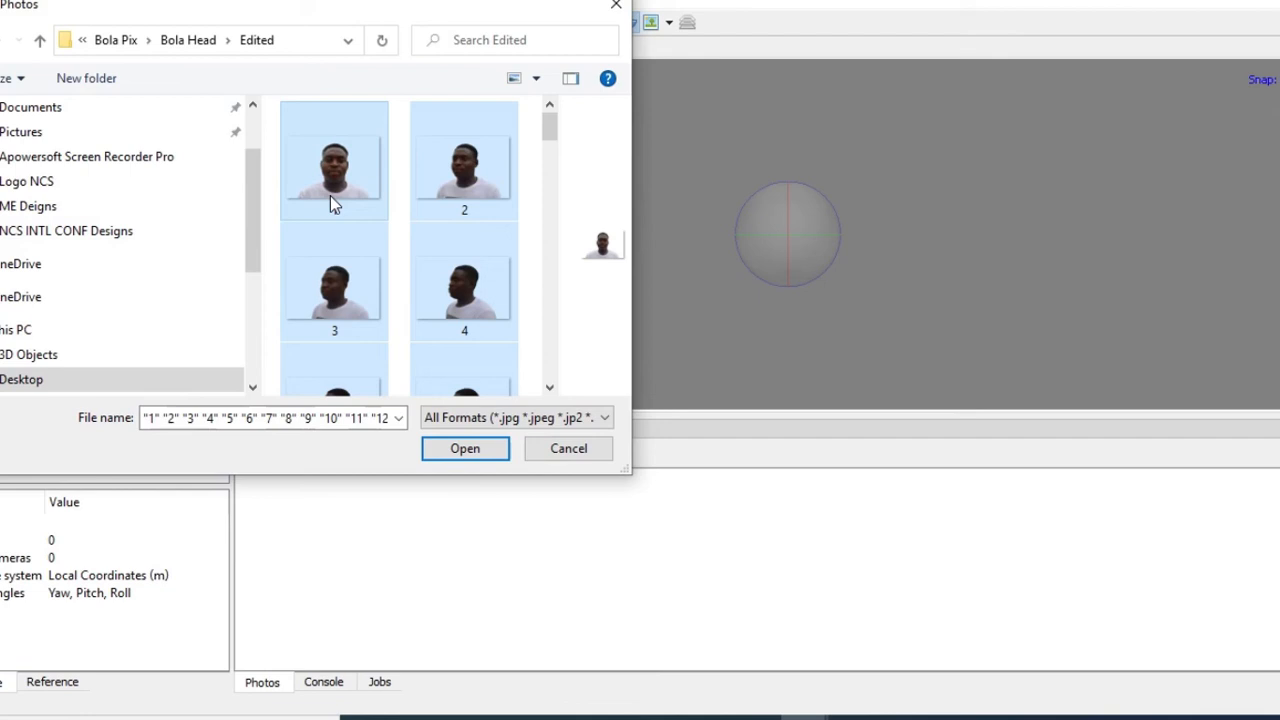
left_click(465, 448)
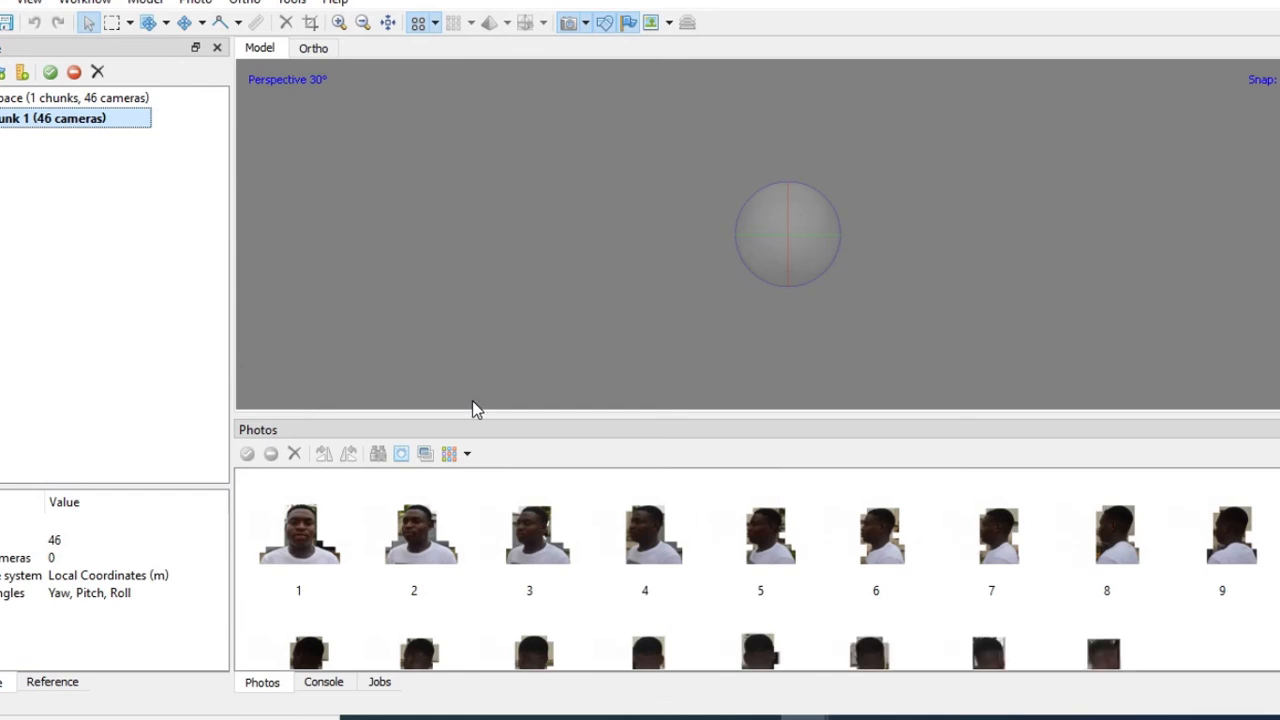
Align the 46 photos at Medium accuracy, producing a 12,104-point sparse cloud
left_click(85, 2)
left_click(105, 78)
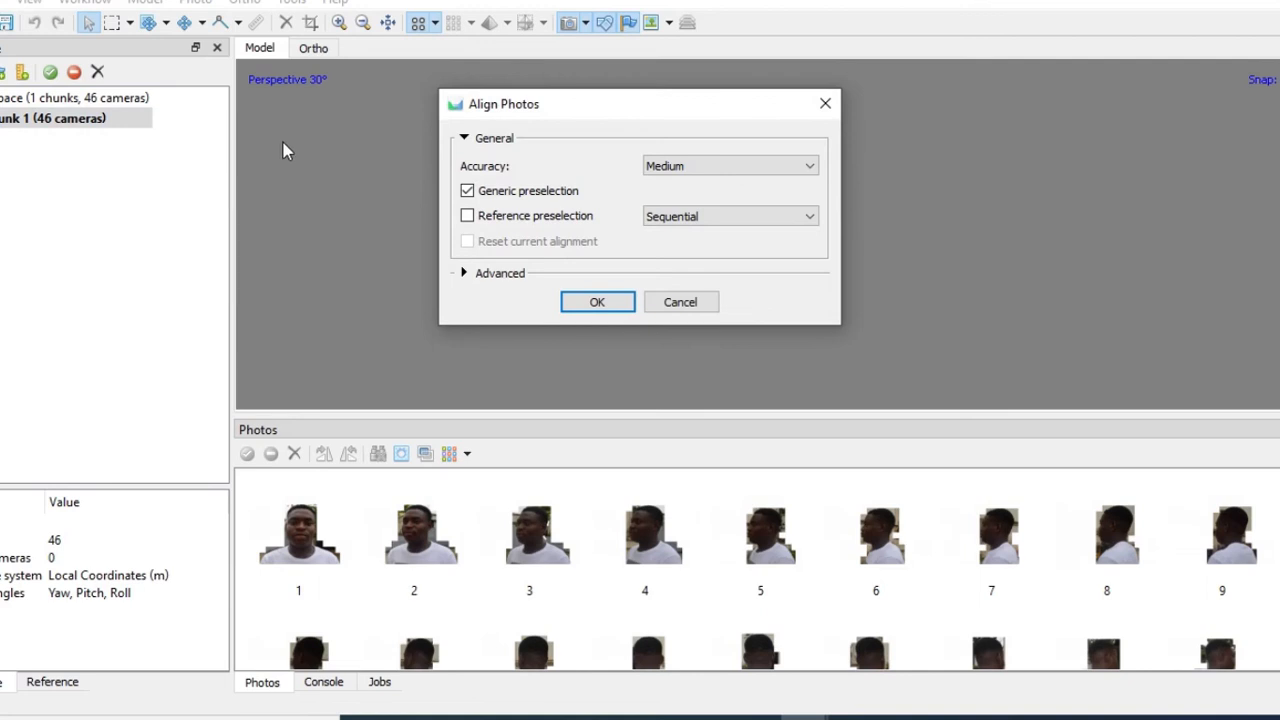
left_click(597, 302)
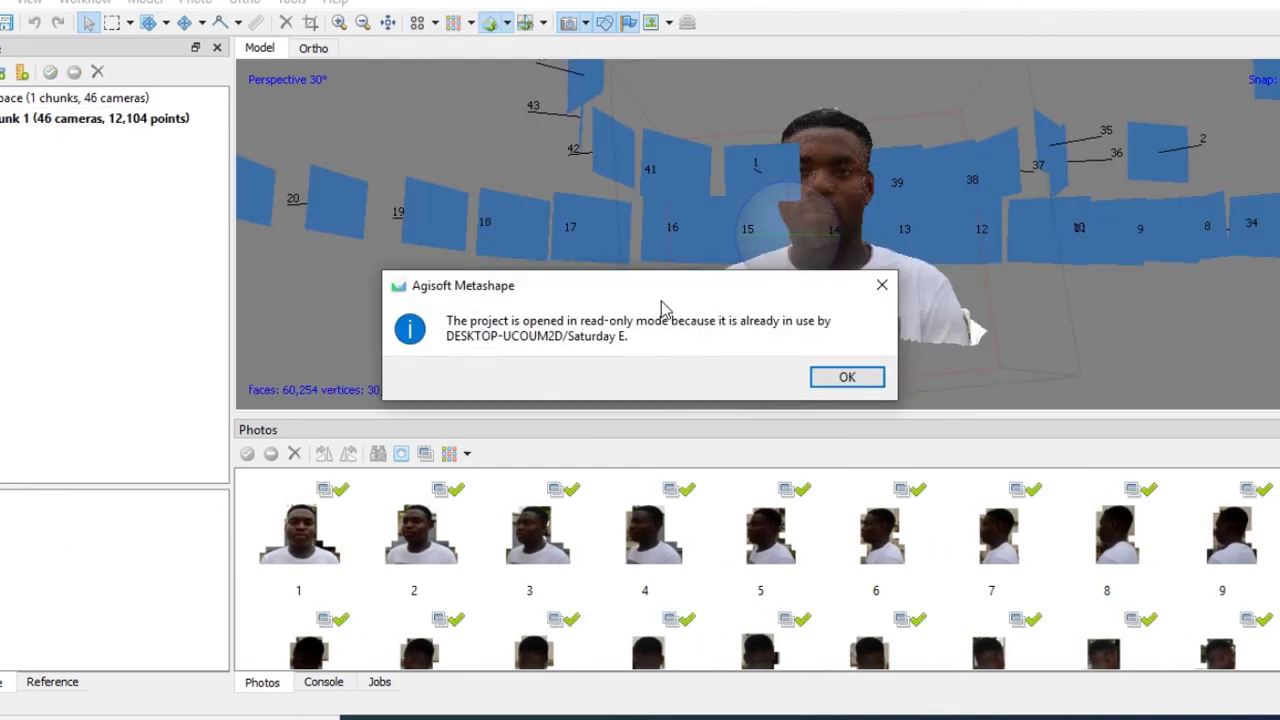
Dismiss the read-only notice and orbit the textured head to view it frontally and in profile
left_click(847, 377)
scroll(705, 312, "down", 5)
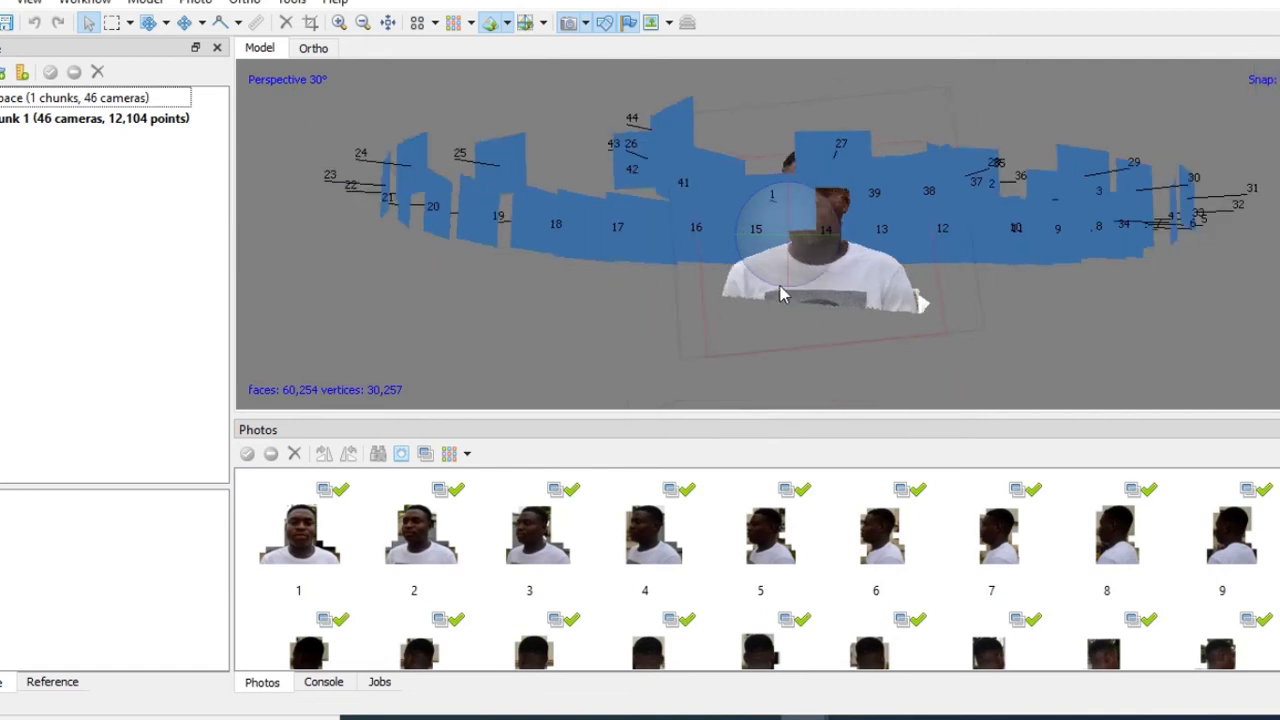
mouse_move(805, 228)
left_mouse_down()
mouse_move(780, 277)
mouse_move(772, 249)
mouse_move(837, 292)
mouse_move(810, 248)
mouse_move(823, 222)
left_mouse_up()
scroll(817, 206, "up", 5)
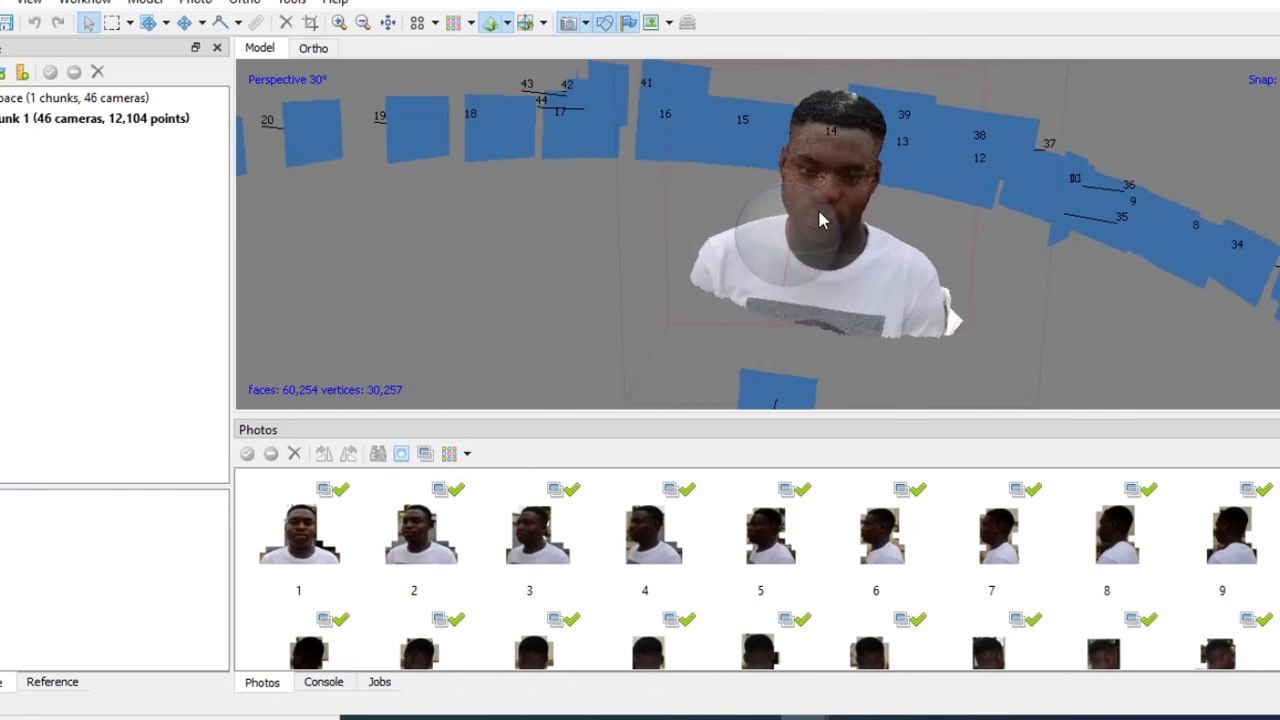
mouse_move(789, 271)
left_mouse_down()
mouse_move(726, 235)
mouse_move(706, 191)
mouse_move(749, 189)
mouse_move(831, 240)
mouse_move(786, 272)
left_mouse_up()
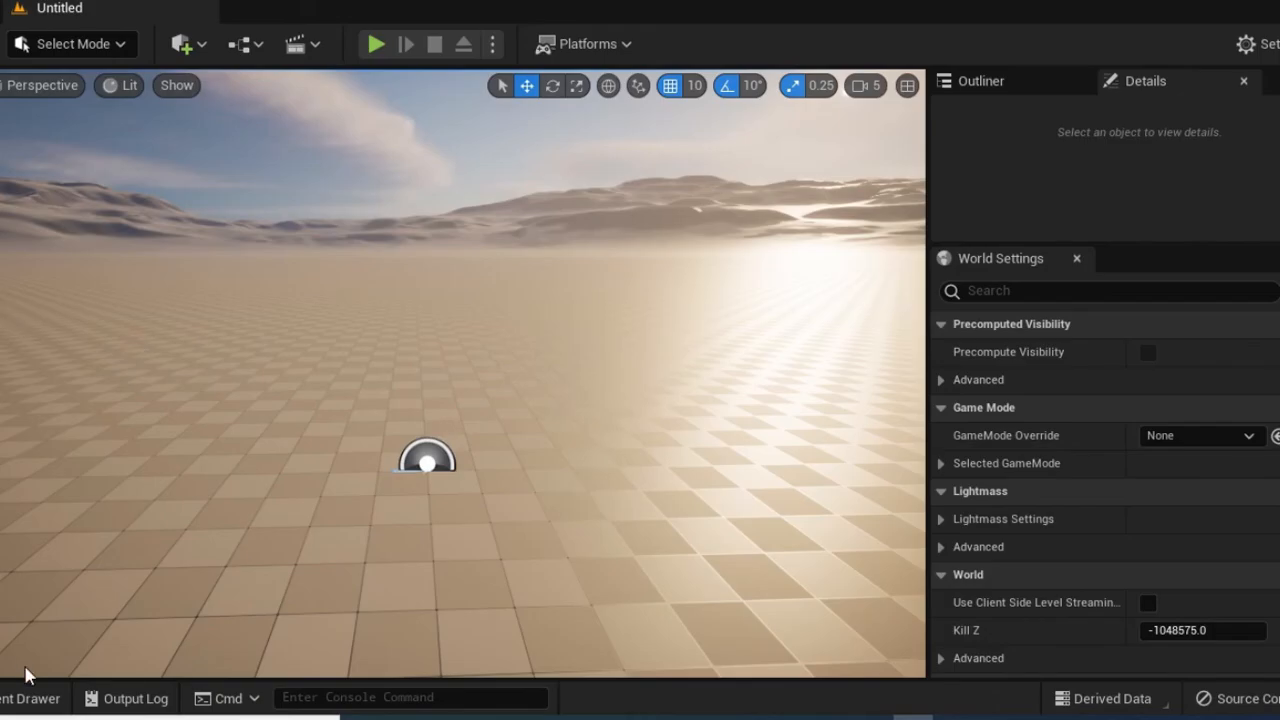
Drag the Bola_finished_model_3 mesh from the Bolatinibu folder into the level
left_click(18, 700)
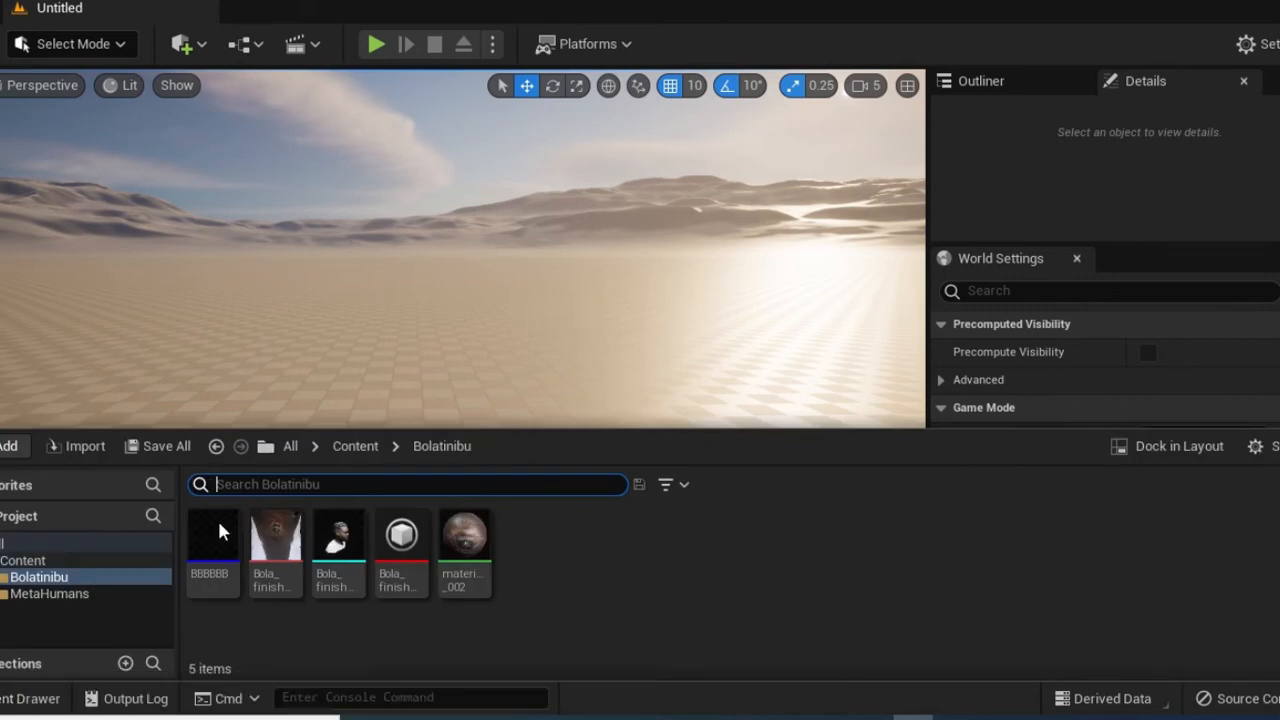
mouse_move(348, 572)
left_click_drag(354, 573, 449, 537)
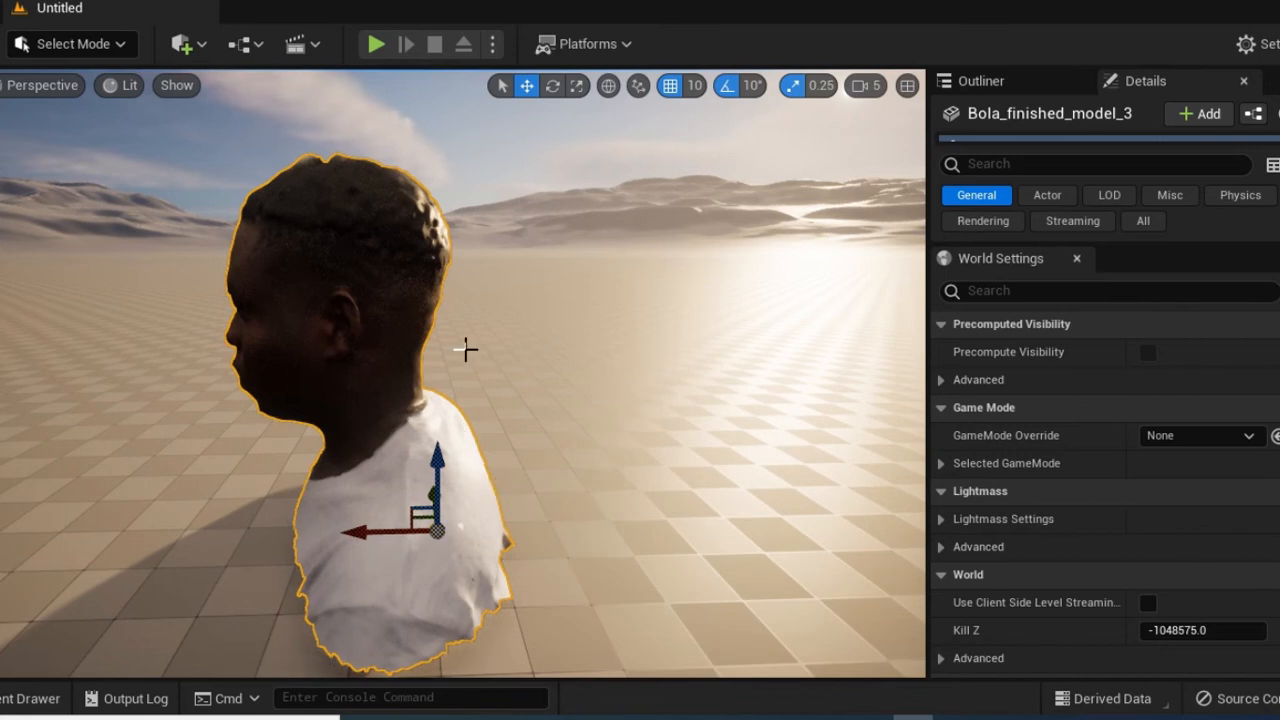
Create a MetaHuman Identity asset in the Bolatinibu folder named Bola_MK
left_click(28, 698)
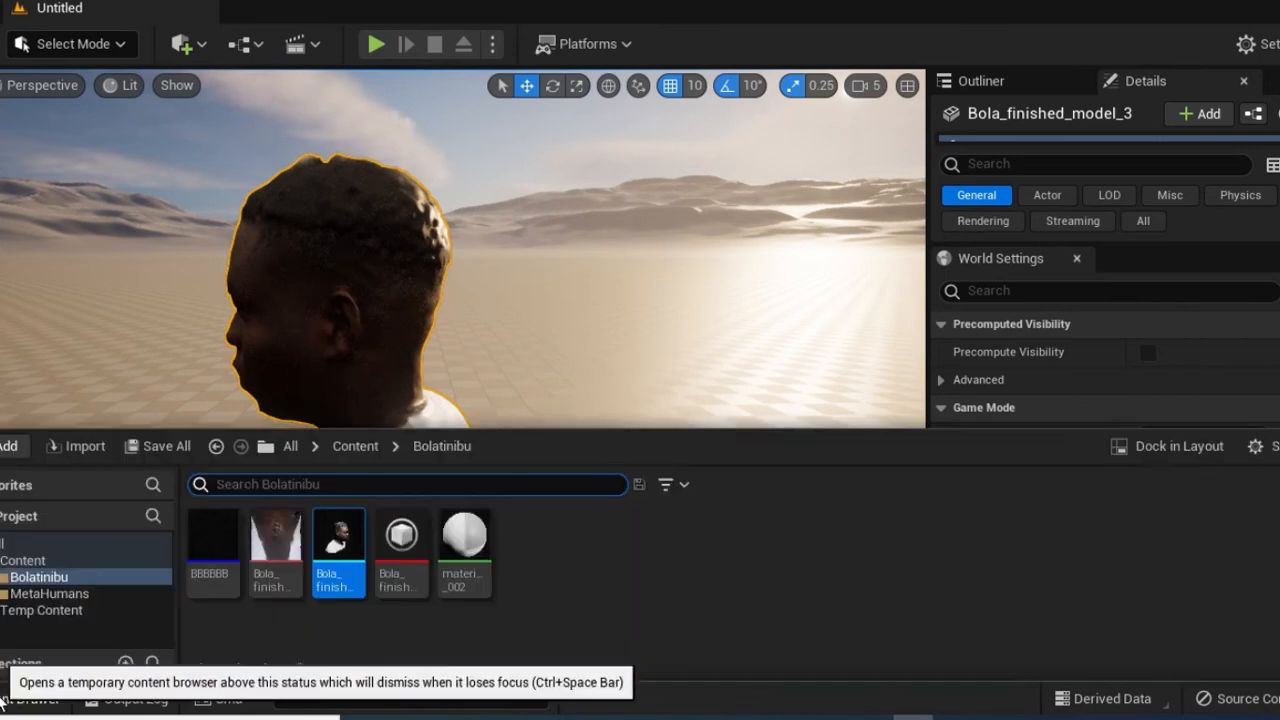
right_click(557, 564)
mouse_move(562, 558)
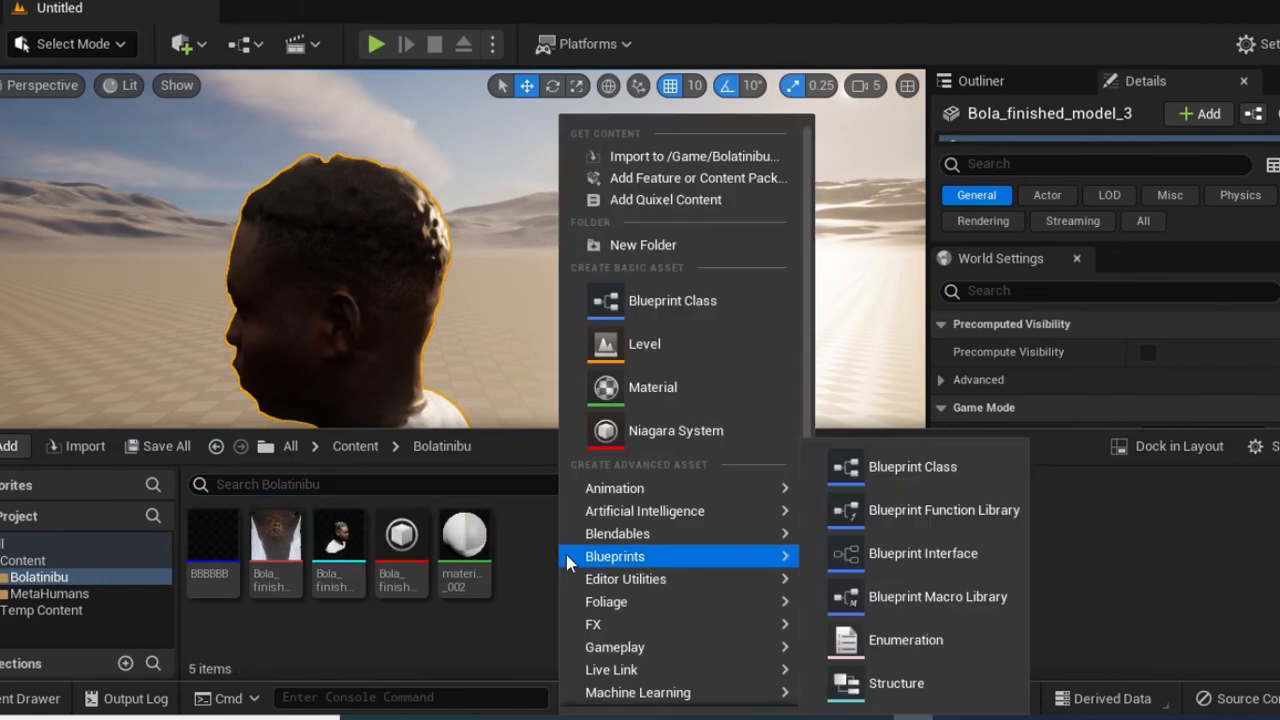
mouse_move(617, 541)
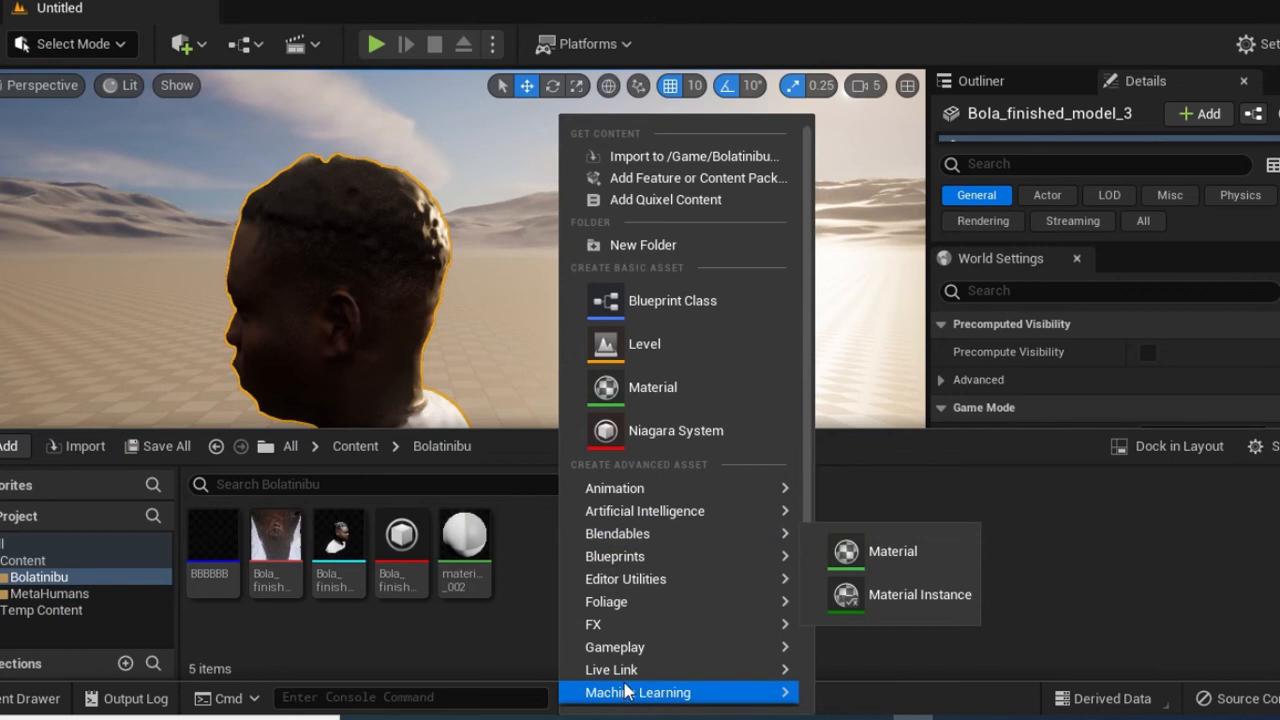
mouse_move(625, 674)
scroll(625, 676, "down", 5)
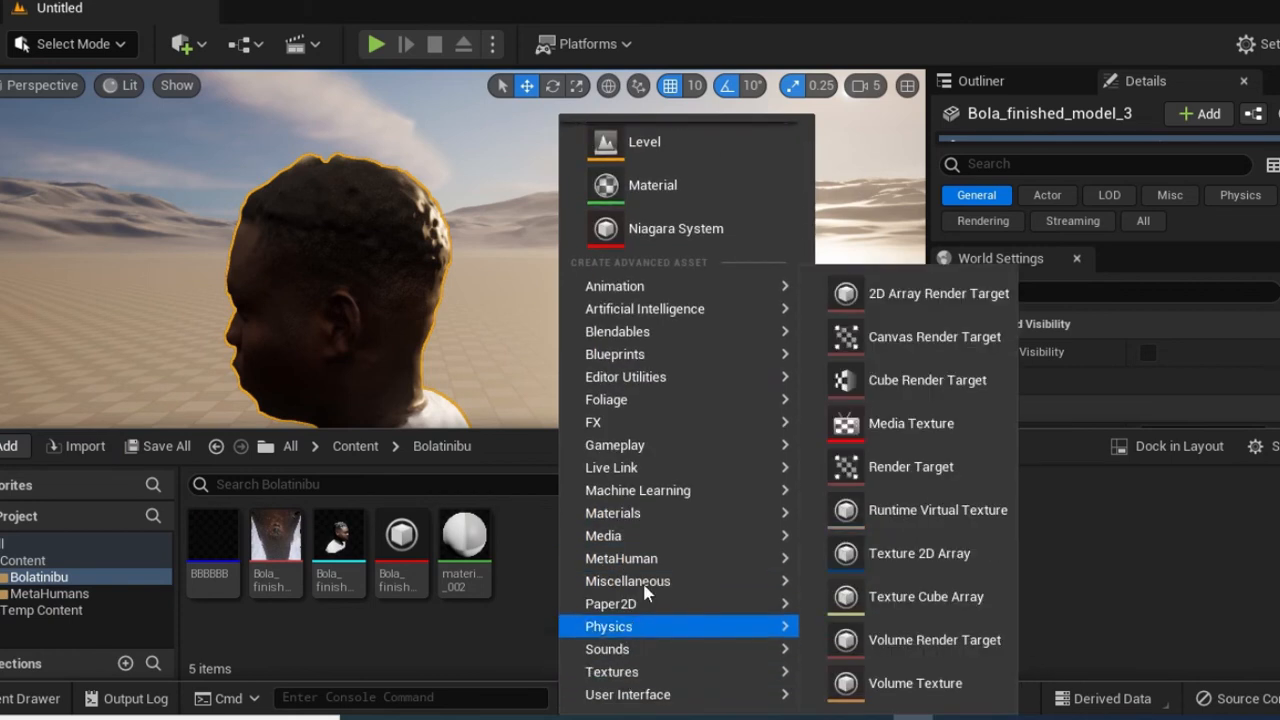
mouse_move(652, 568)
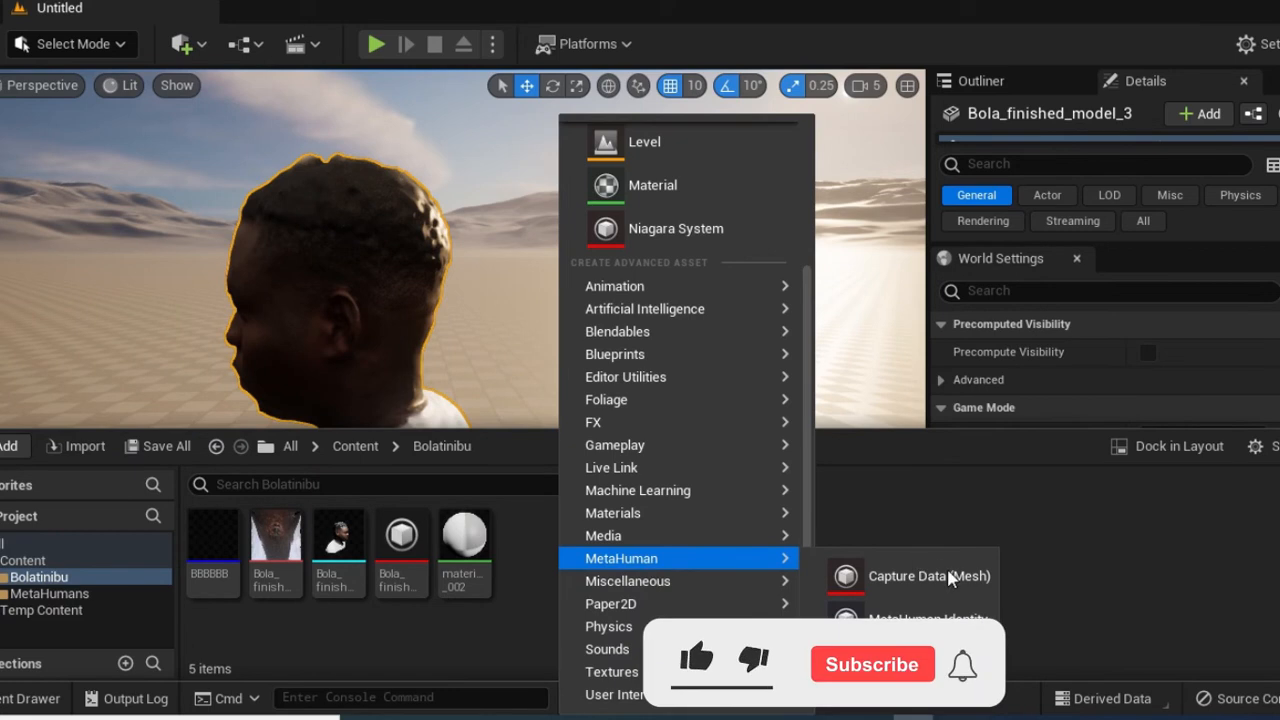
left_click(928, 619)
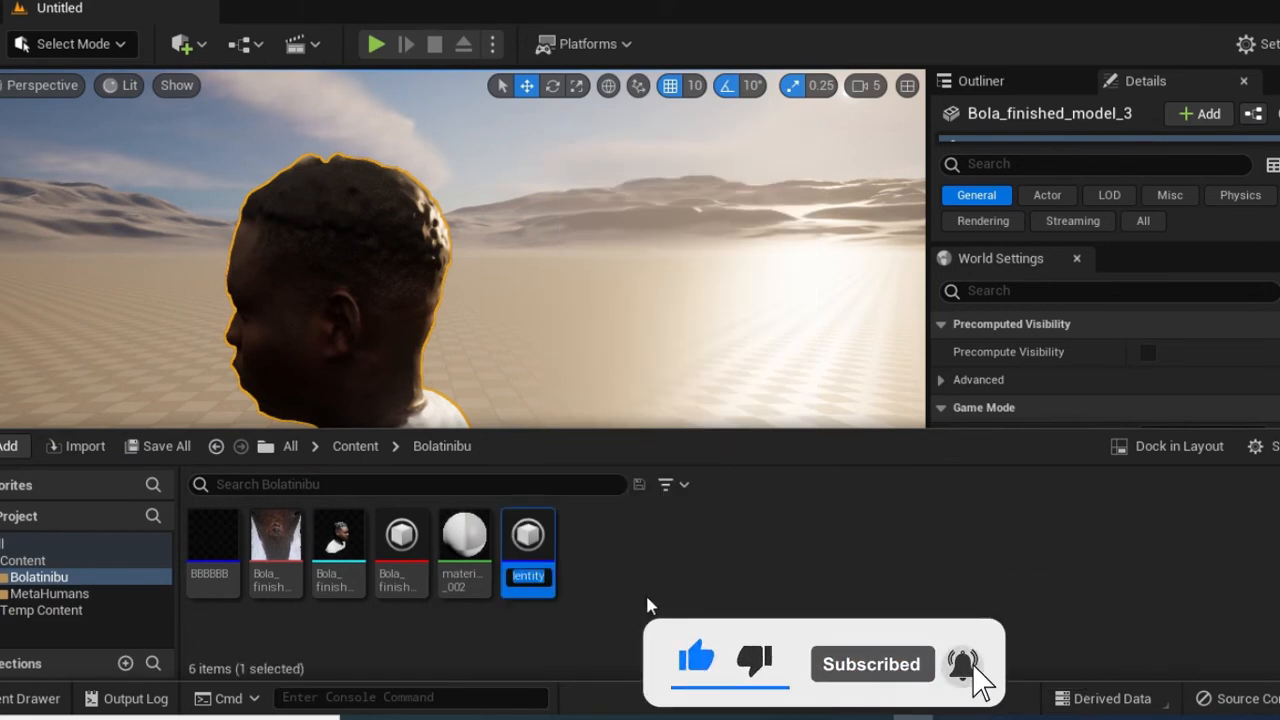
type("Bola")
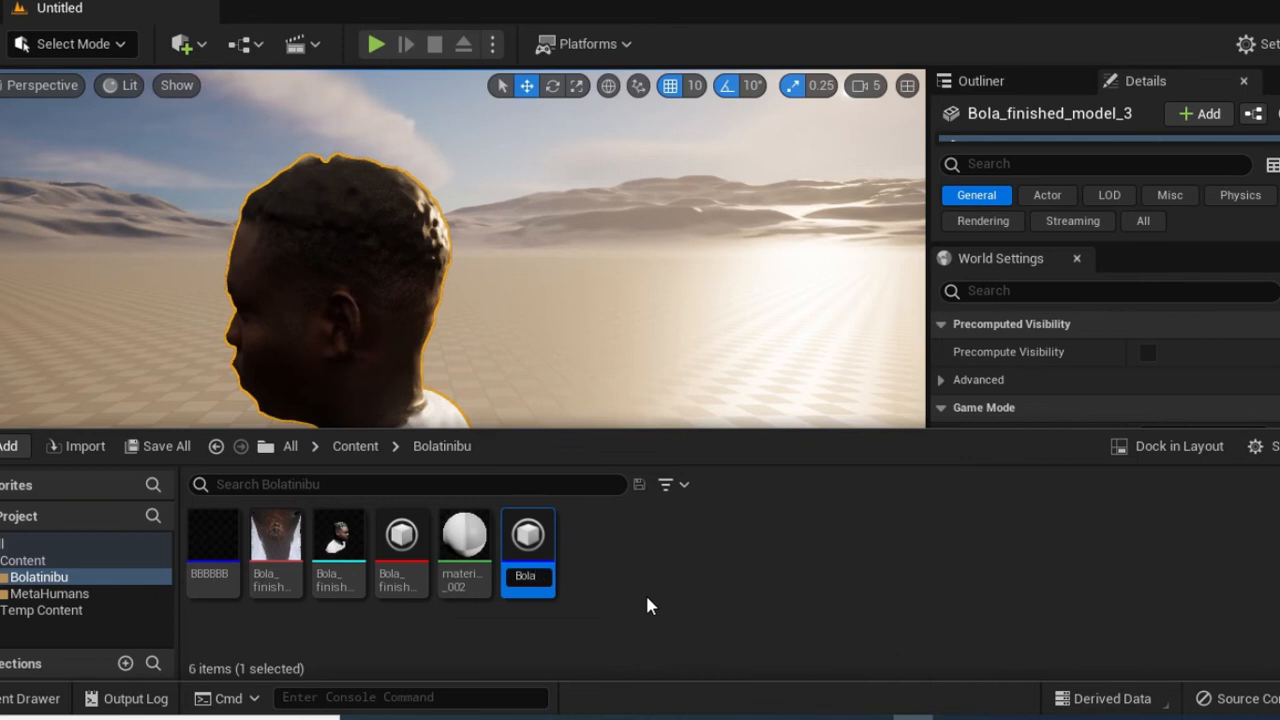
type("_MK")
key("Return")
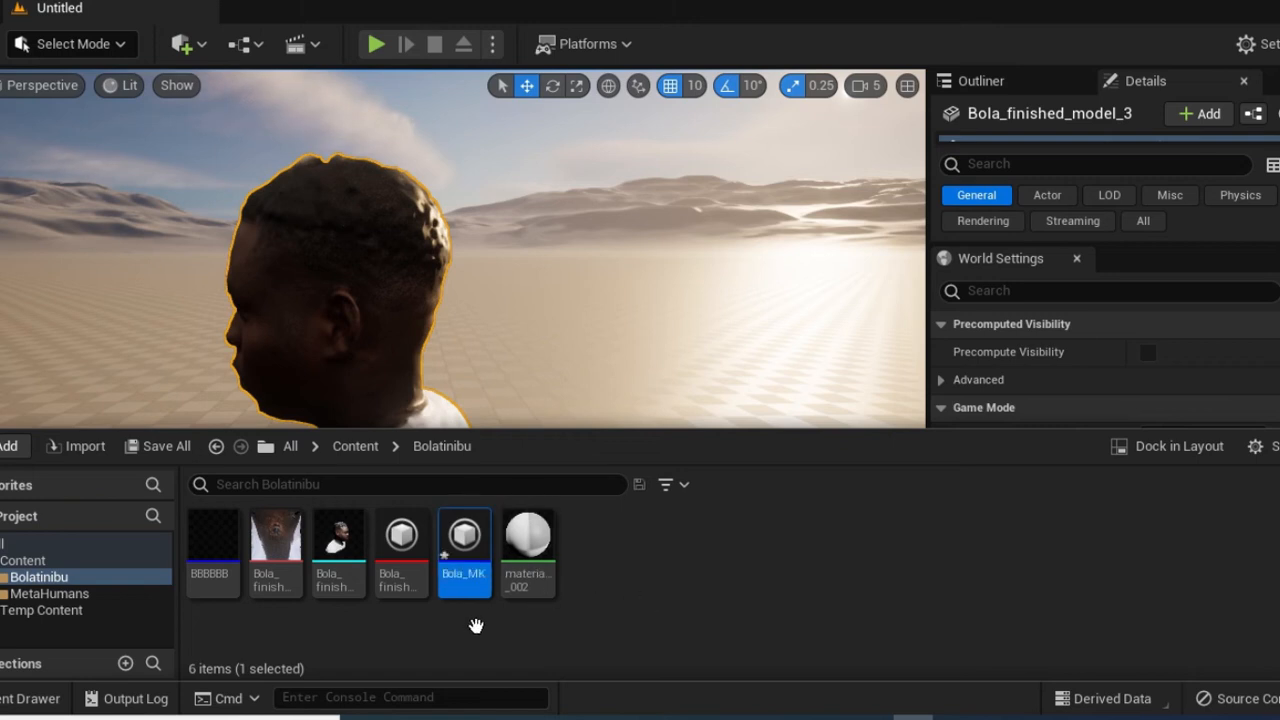
Open Bola_MK, build its components from Bola_finished_model_3, and turn the head to face forward
double_click(466, 545)
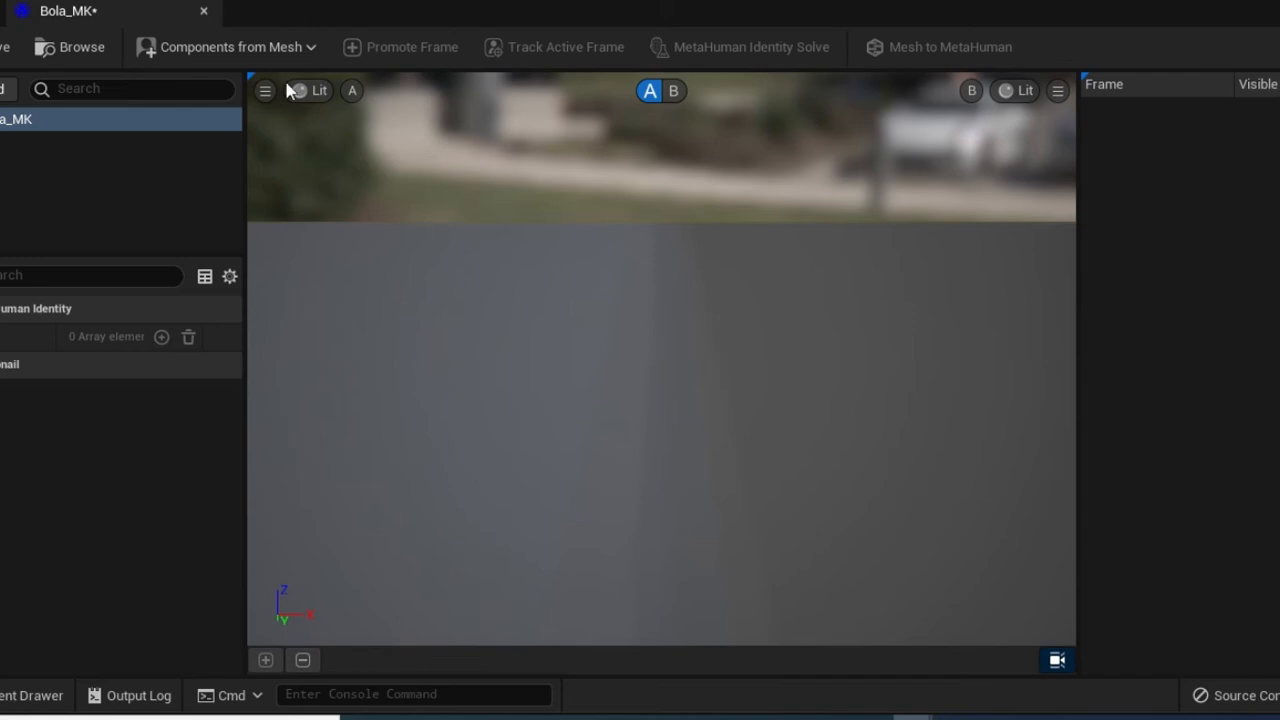
left_click(223, 56)
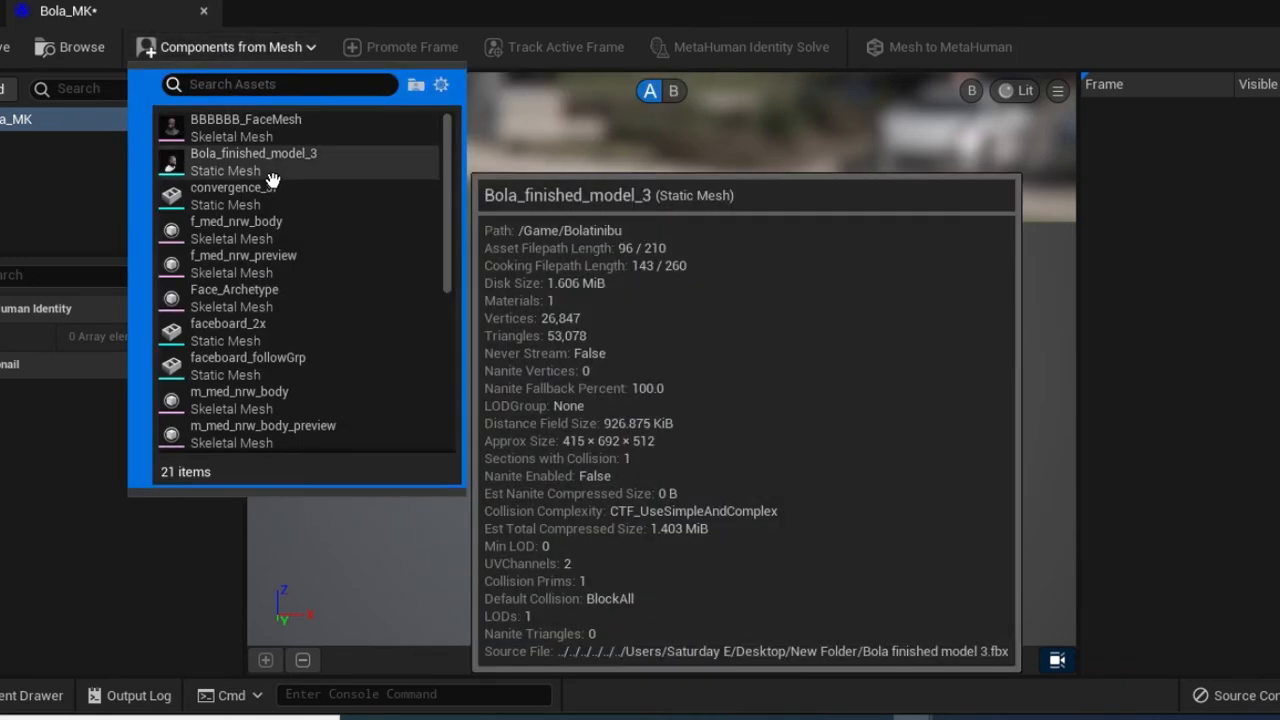
left_click(266, 178)
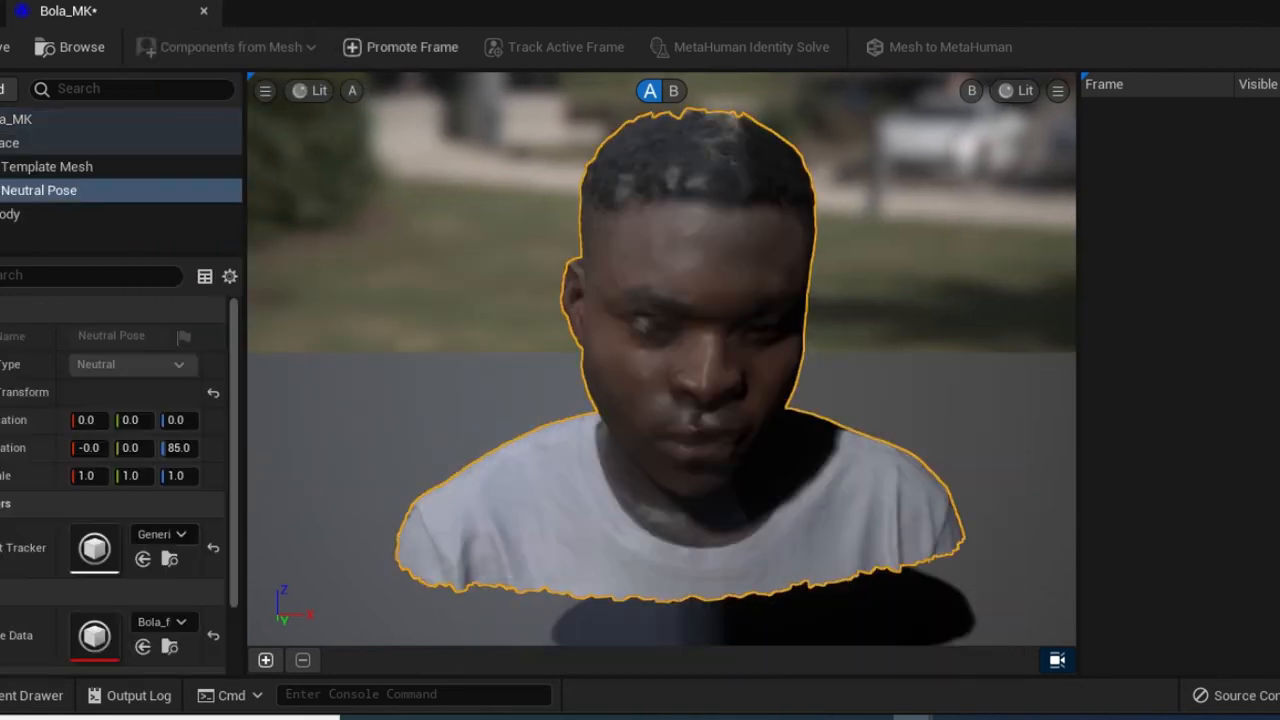
middle_click_drag(757, 371, 743, 371)
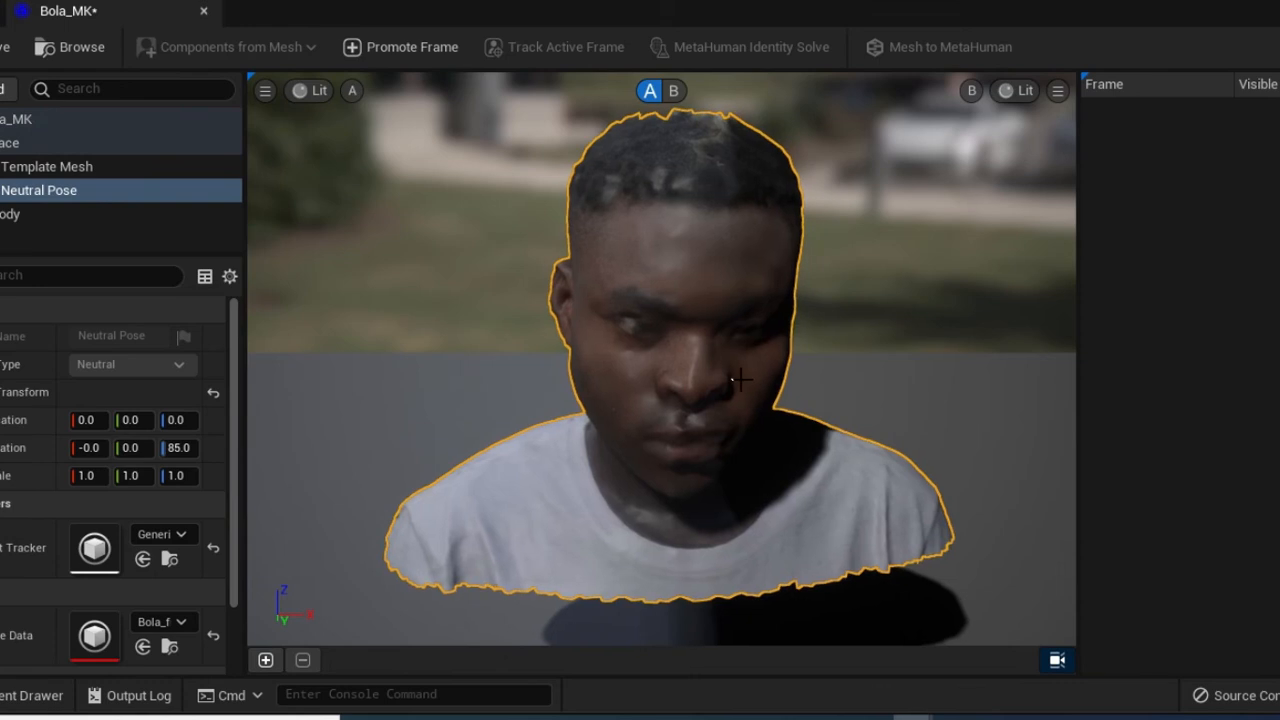
Switch viewport A to Unlit shading and promote the front view as Frame 0
left_click(311, 93)
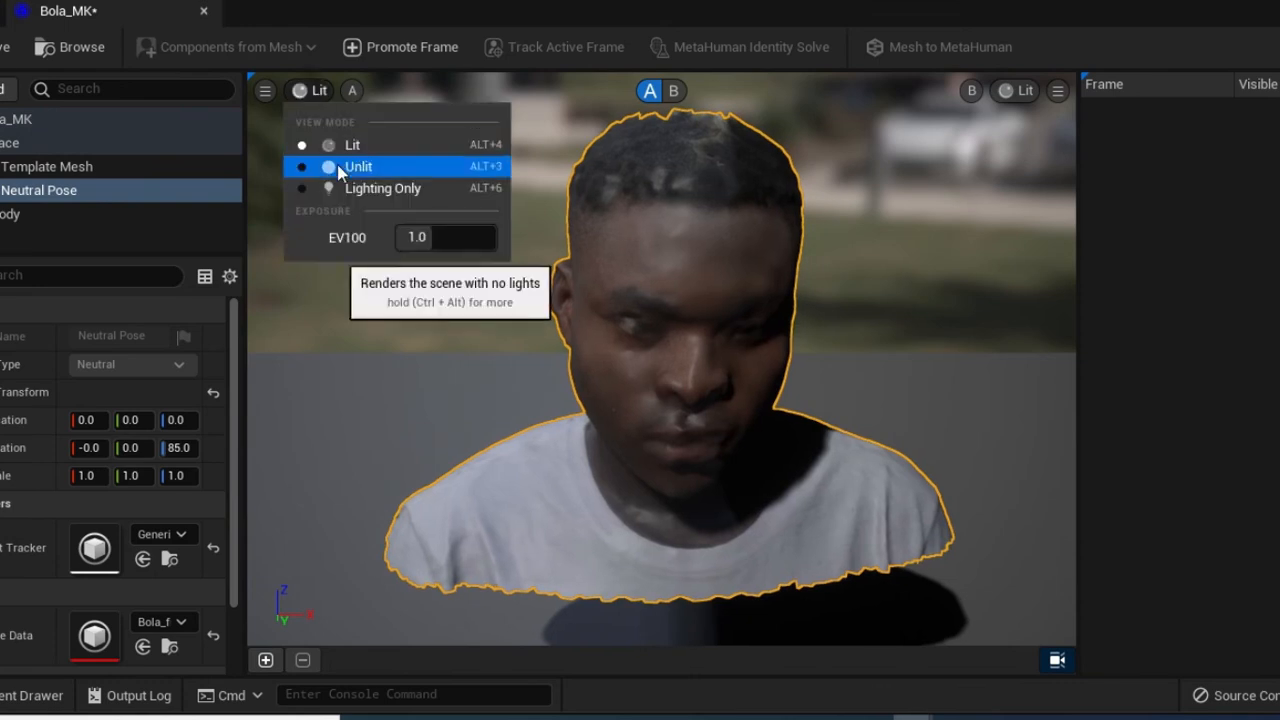
left_click(320, 384)
key("alt+3")
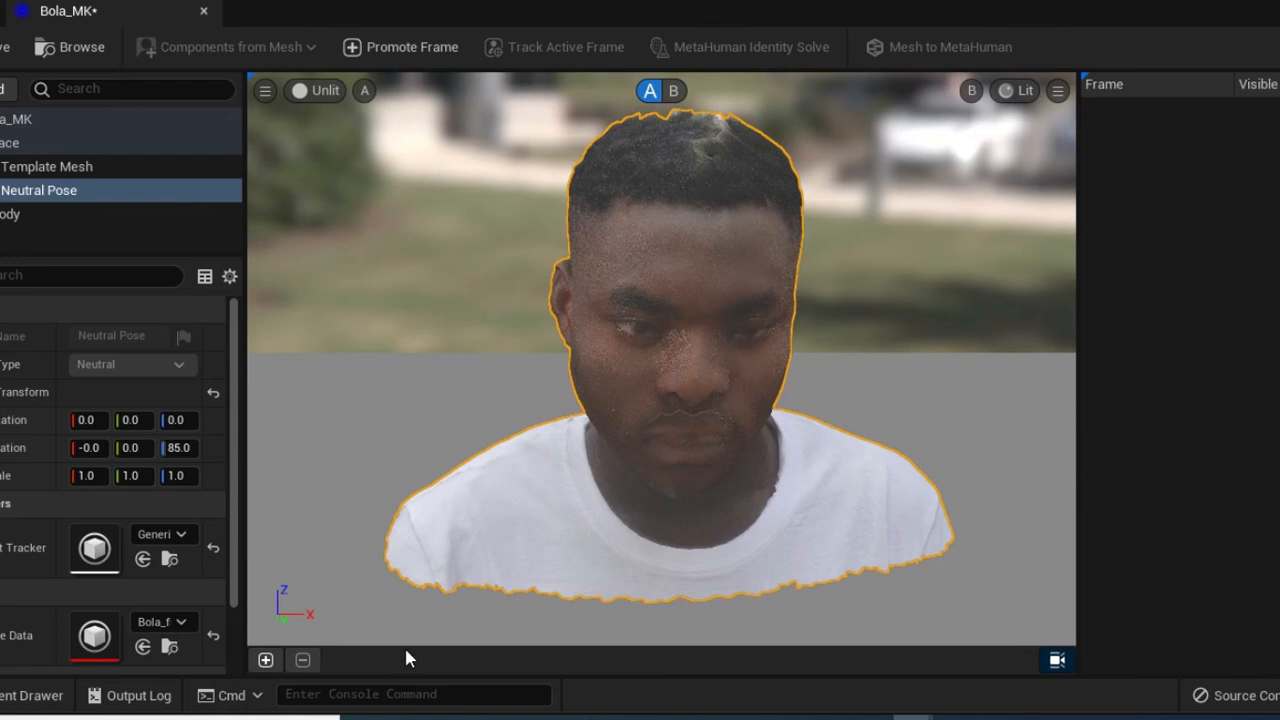
left_click(266, 661)
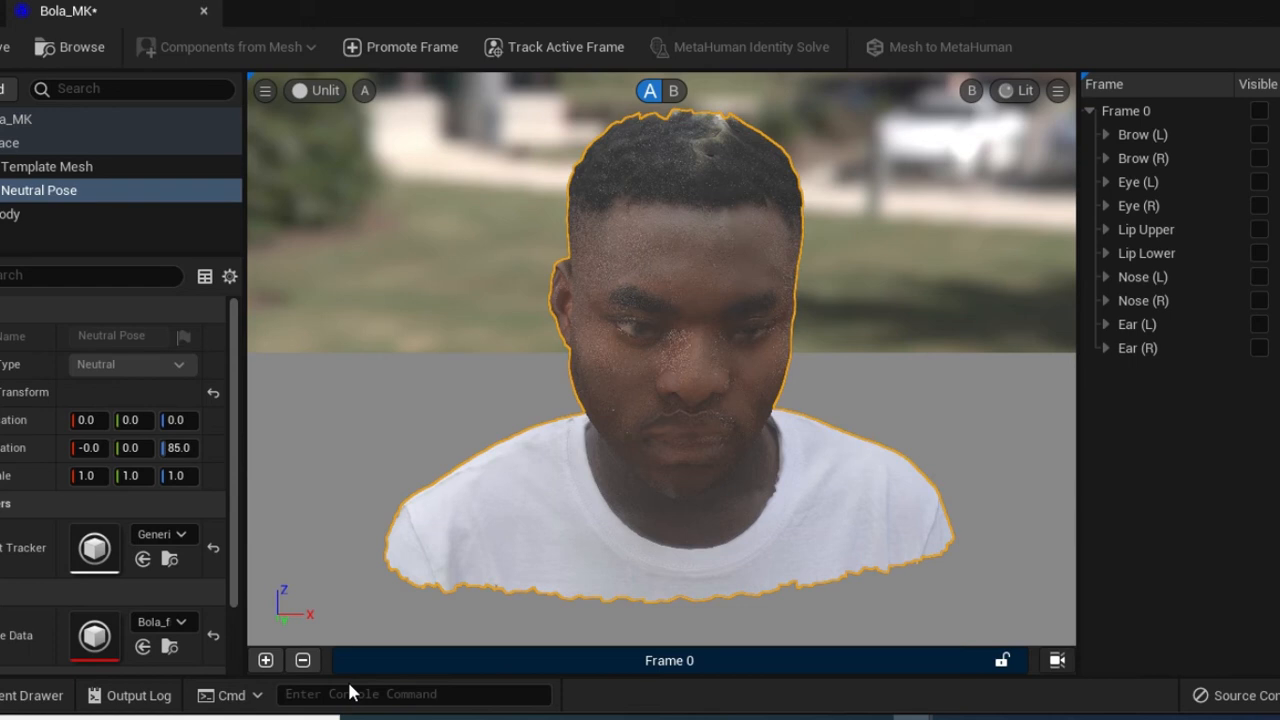
Turn on autotracking for Frame 0 to generate landmark curves, then lock its camera
right_click(581, 662)
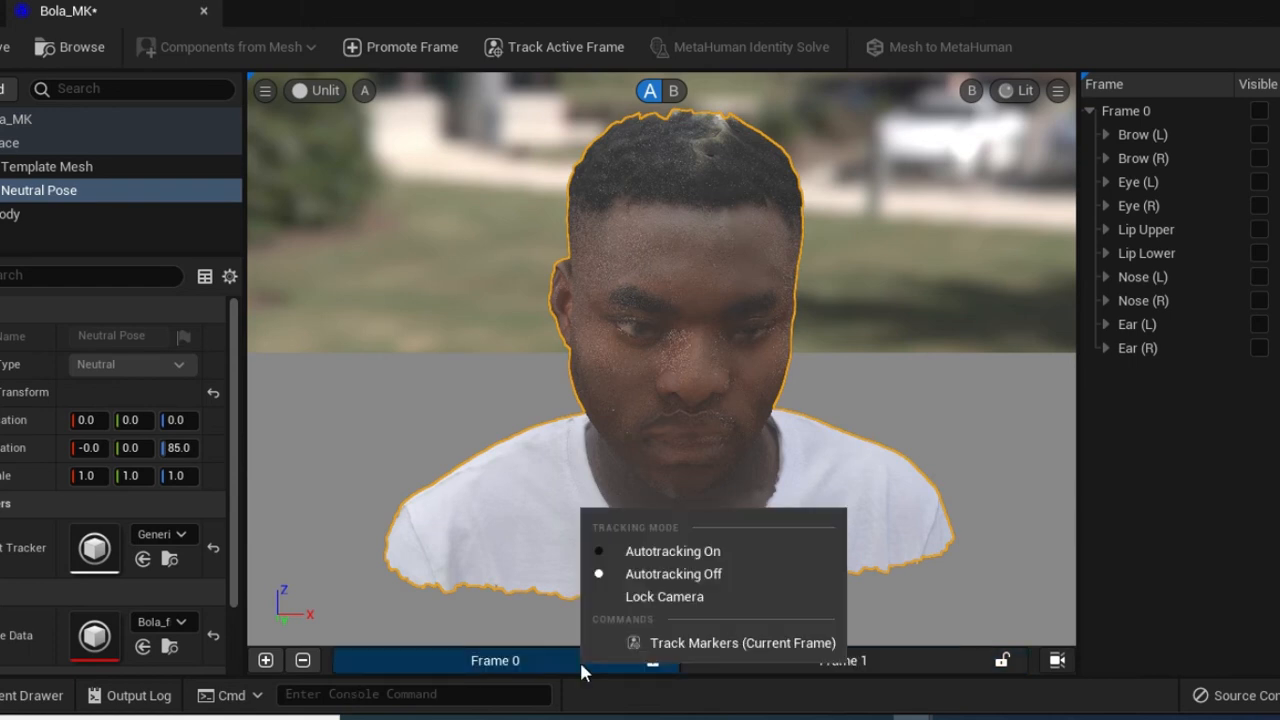
left_click(597, 552)
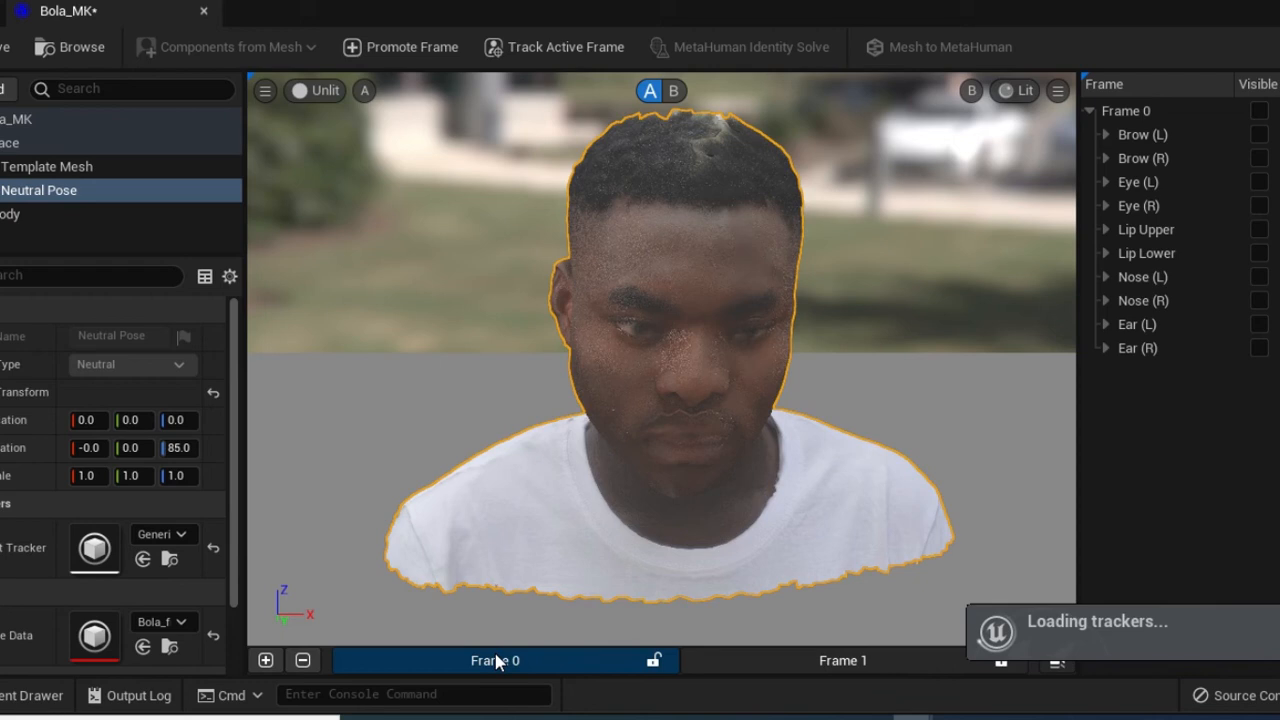
right_click(537, 670)
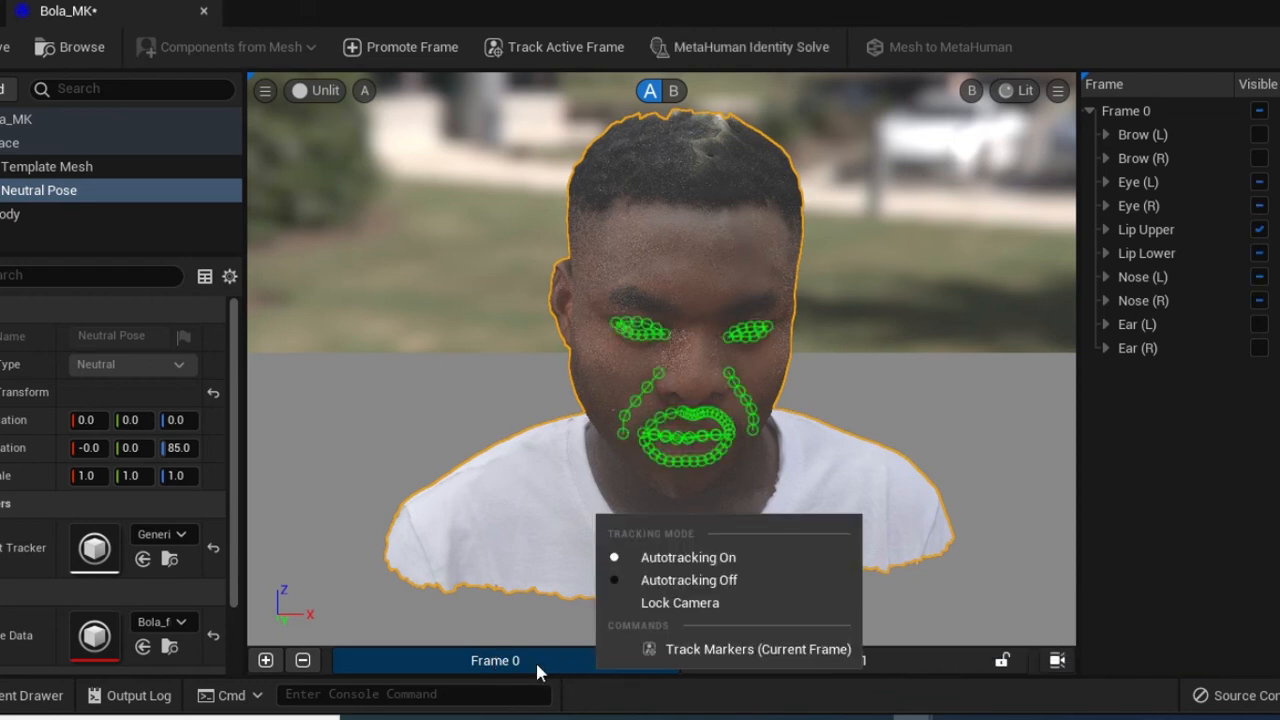
left_click(684, 603)
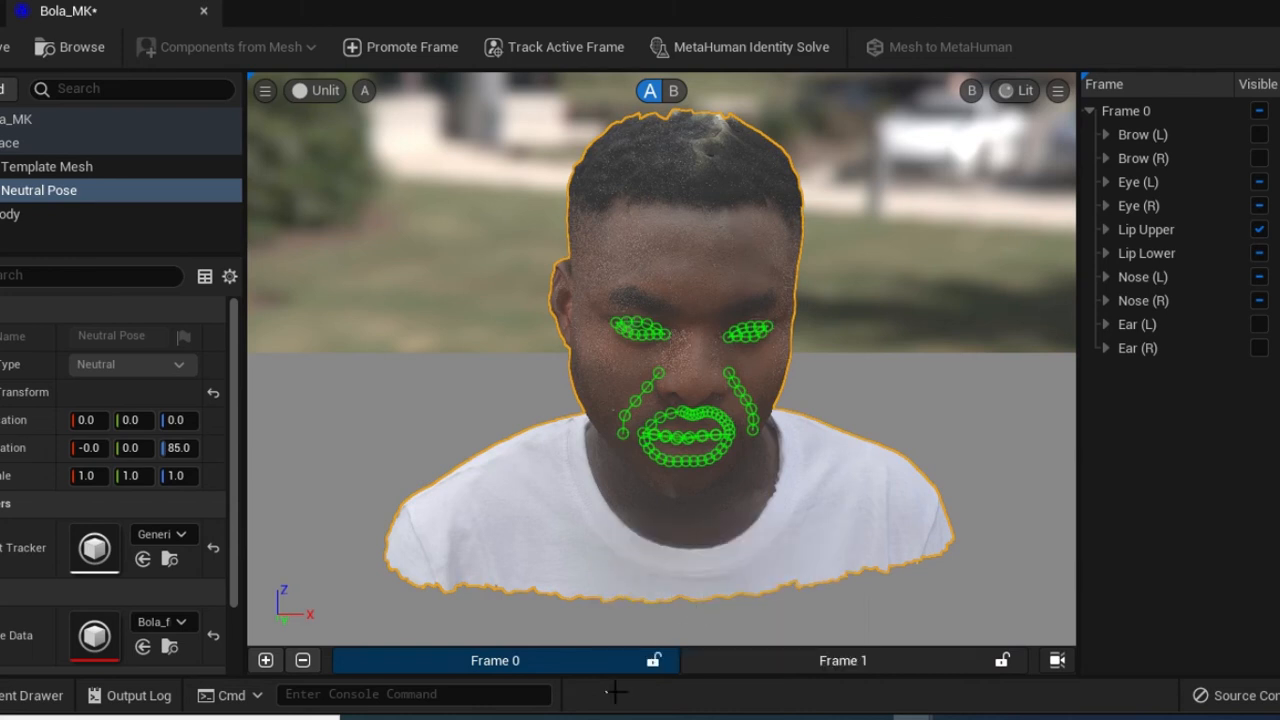
right_click(571, 665)
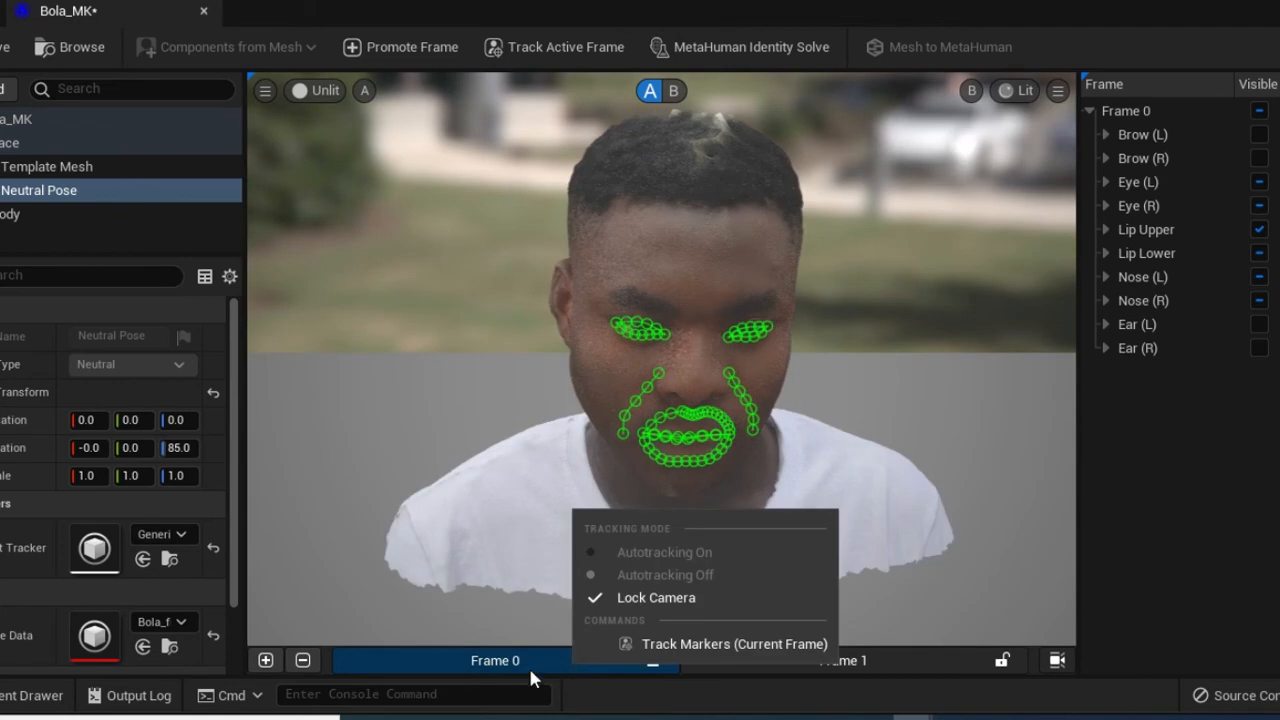
left_click(530, 671)
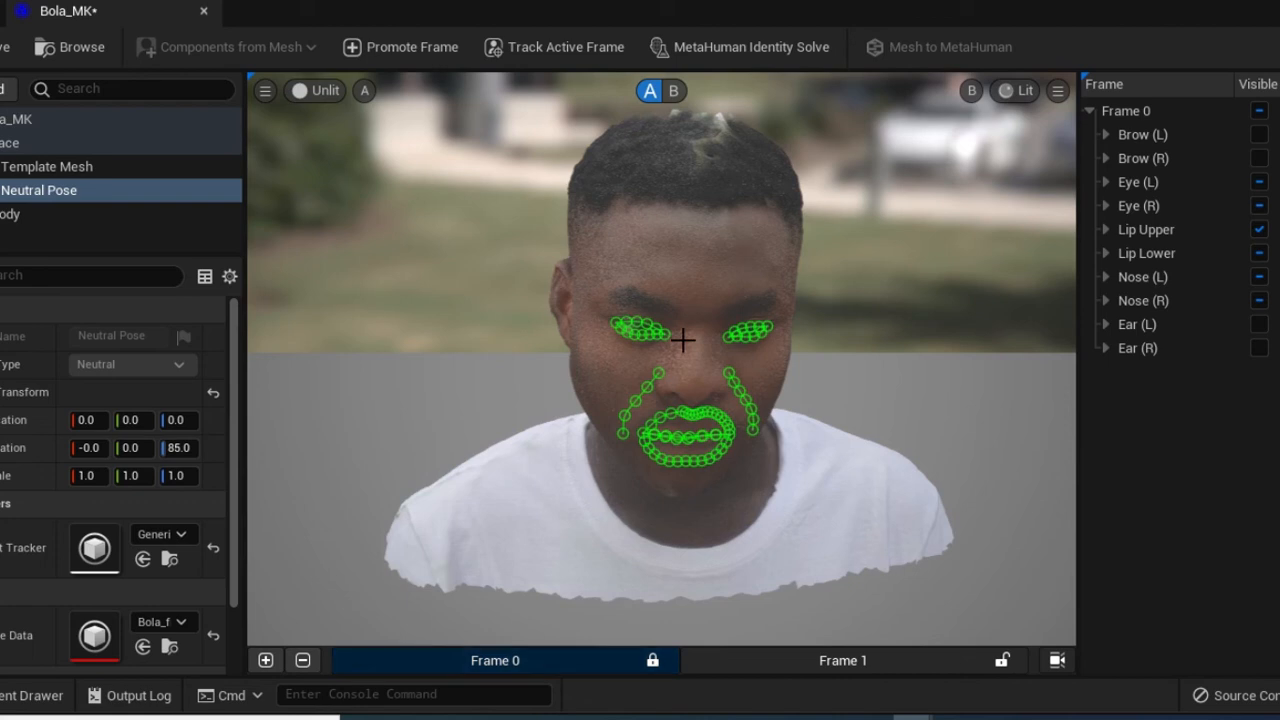
scroll(683, 341, "up", 1)
scroll(683, 341, "up", 1)
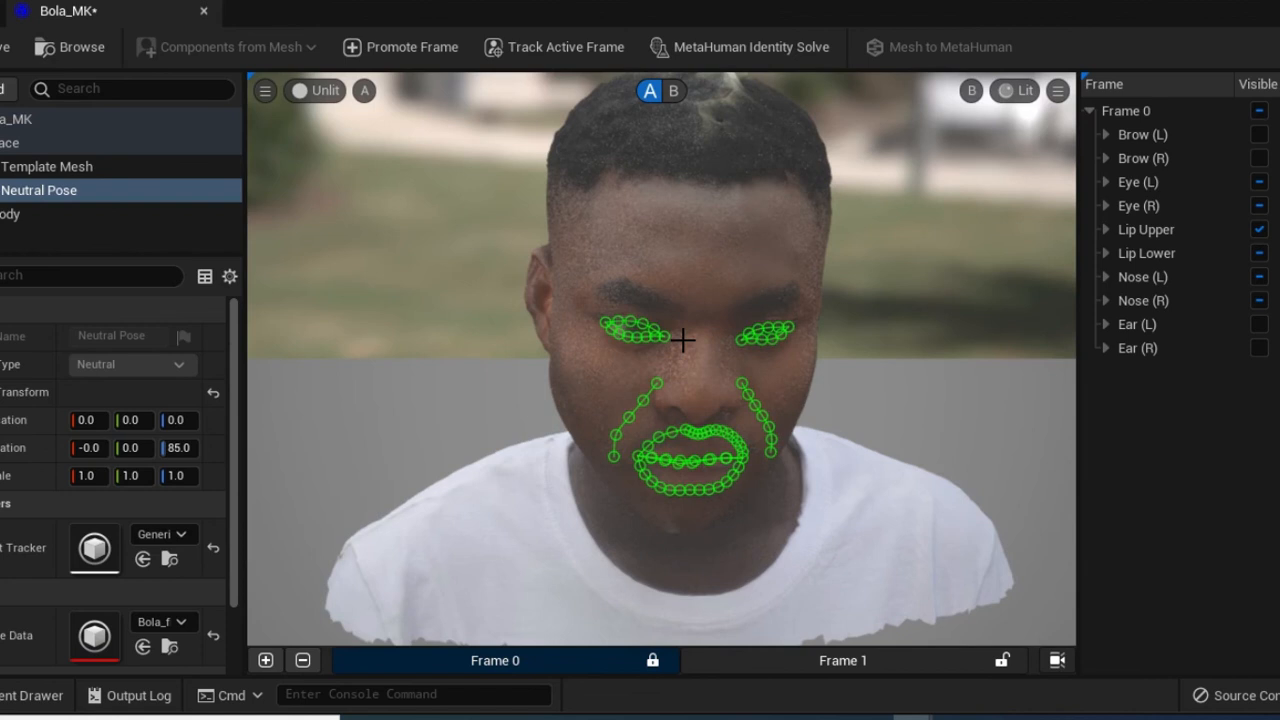
Zoom in on the left eye's tracker curve to compare it with the lid edges
scroll(683, 341, "up", 1)
scroll(683, 341, "up", 1)
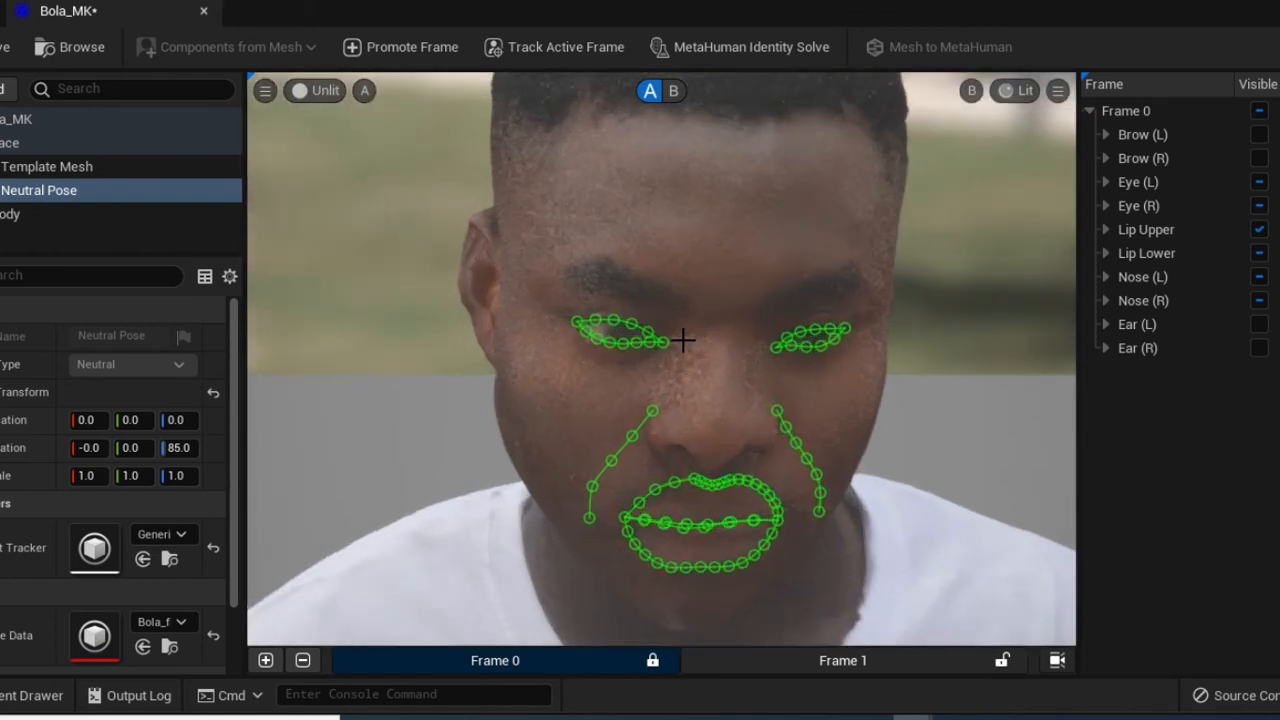
scroll(683, 341, "up", 1)
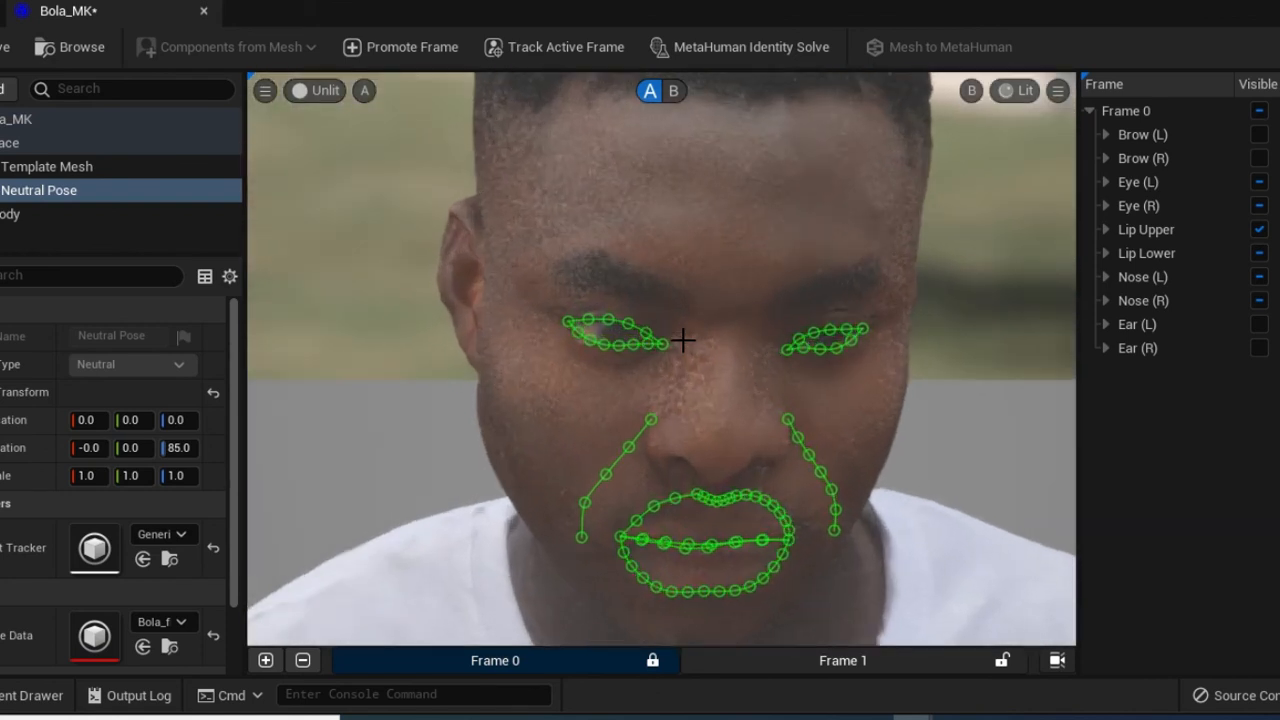
scroll(683, 341, "up", 1)
scroll(683, 341, "up", 1)
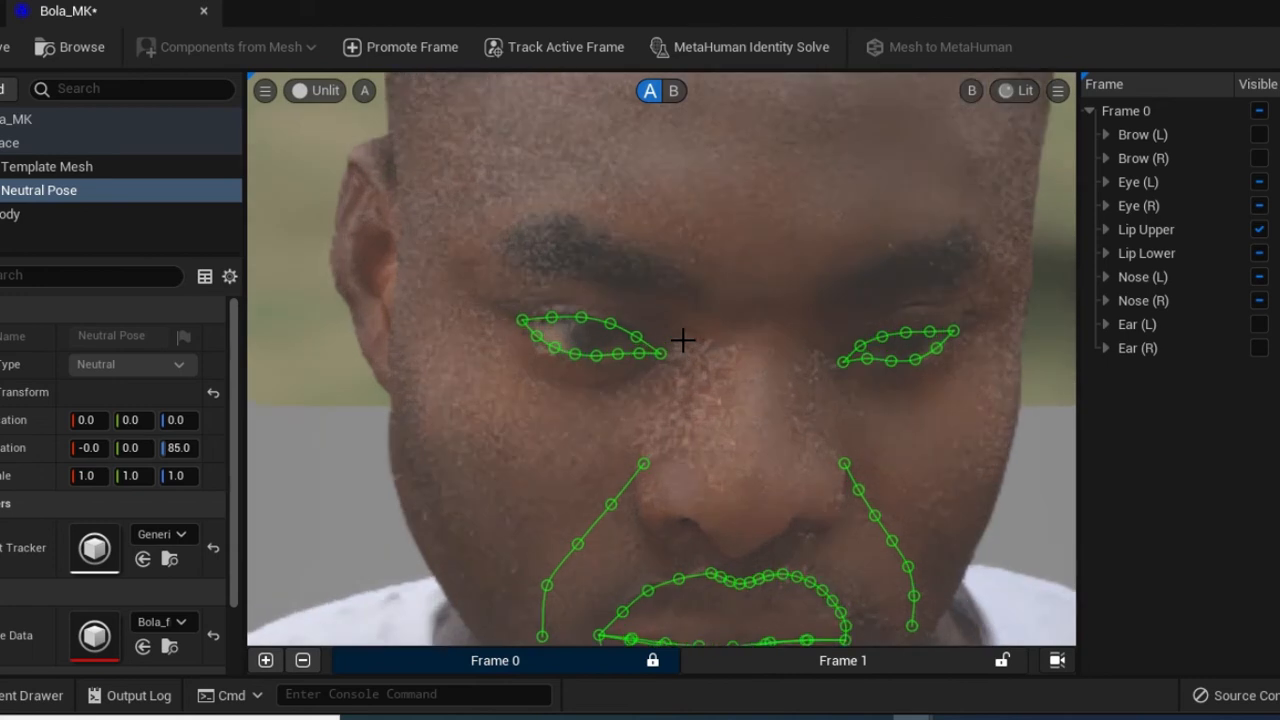
scroll(683, 341, "up", 1)
scroll(680, 341, "up", 2)
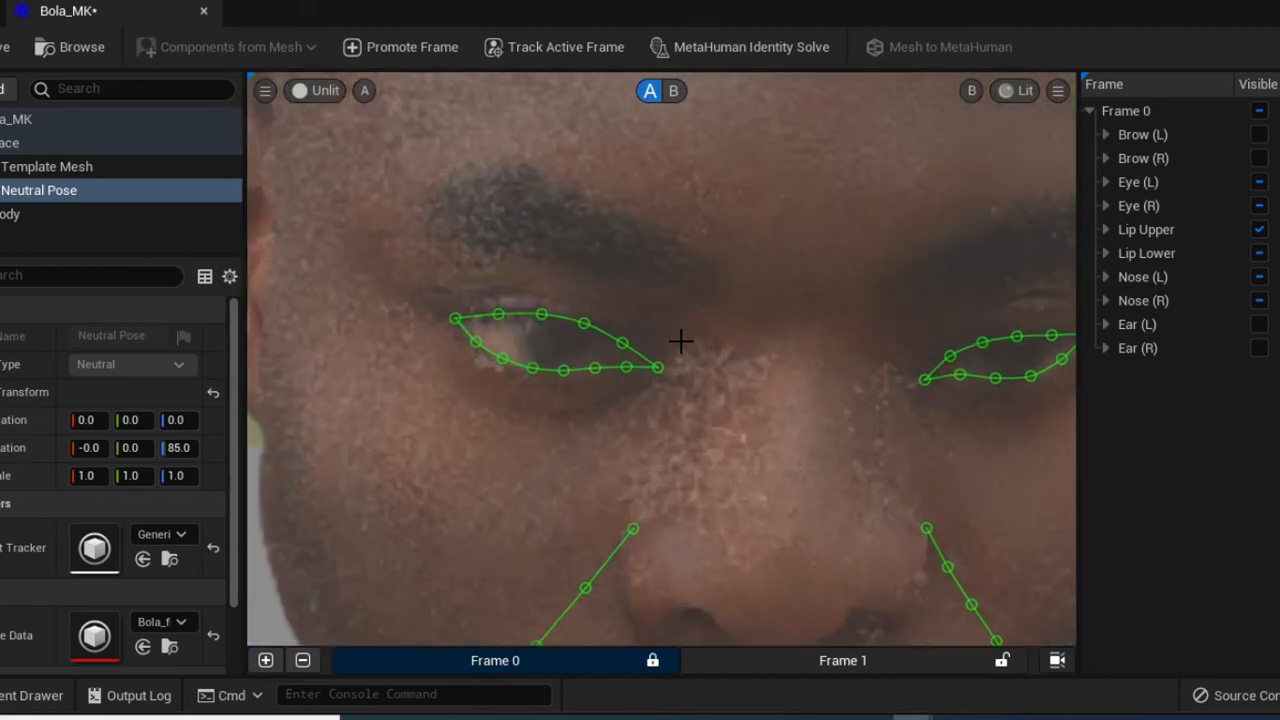
scroll(680, 341, "up", 2)
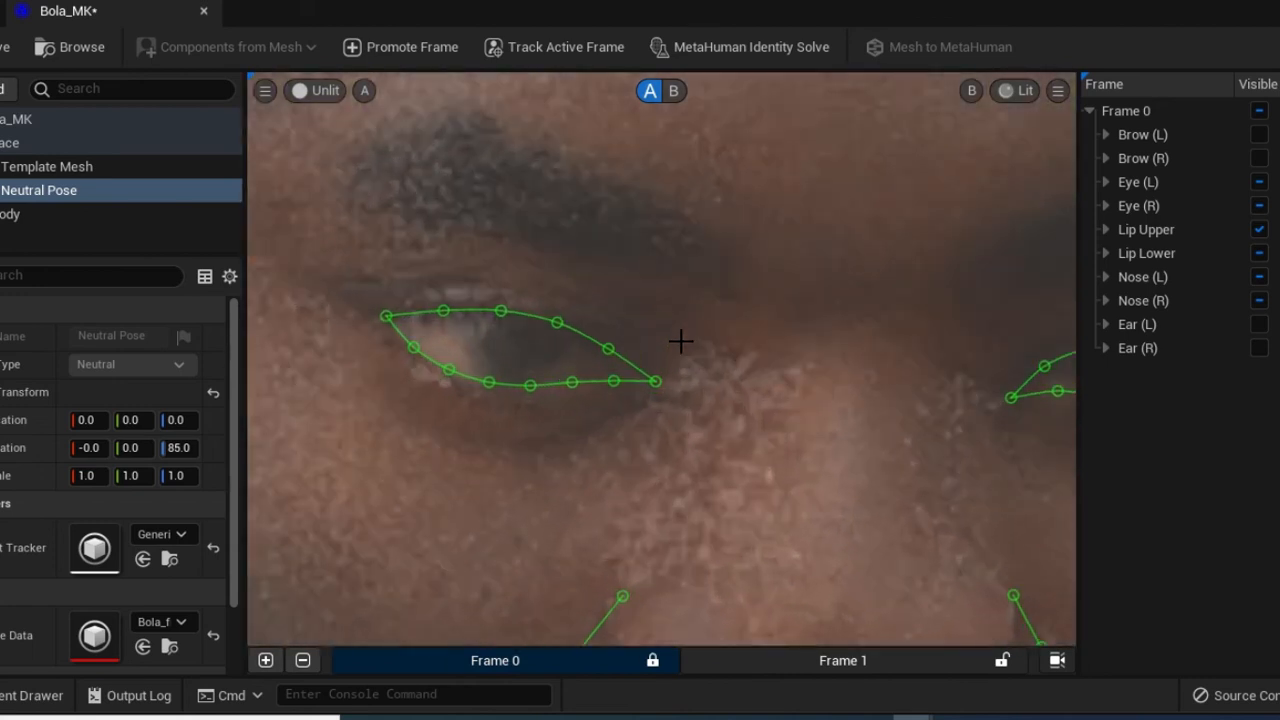
scroll(680, 341, "up", 1)
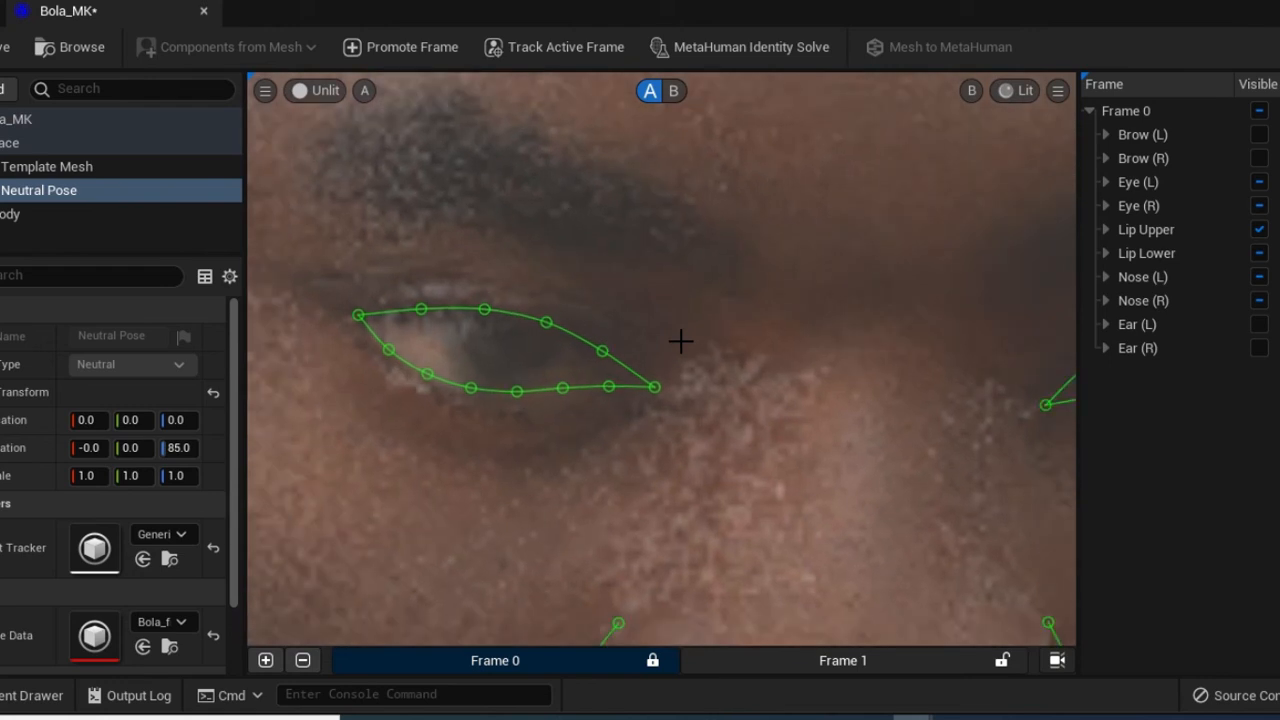
scroll(680, 341, "down", 1)
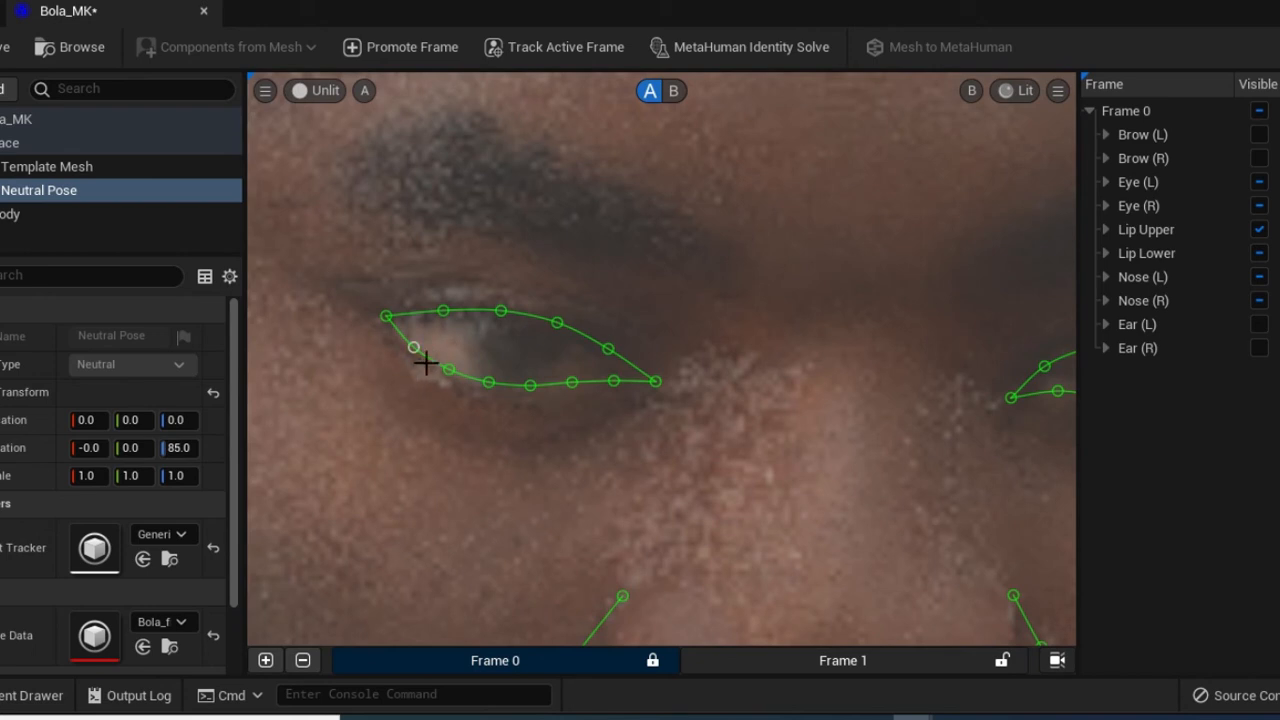
Move the lower-eyelid tracker points so the curve follows the lid's lower edge
left_click_drag(413, 347, 397, 363)
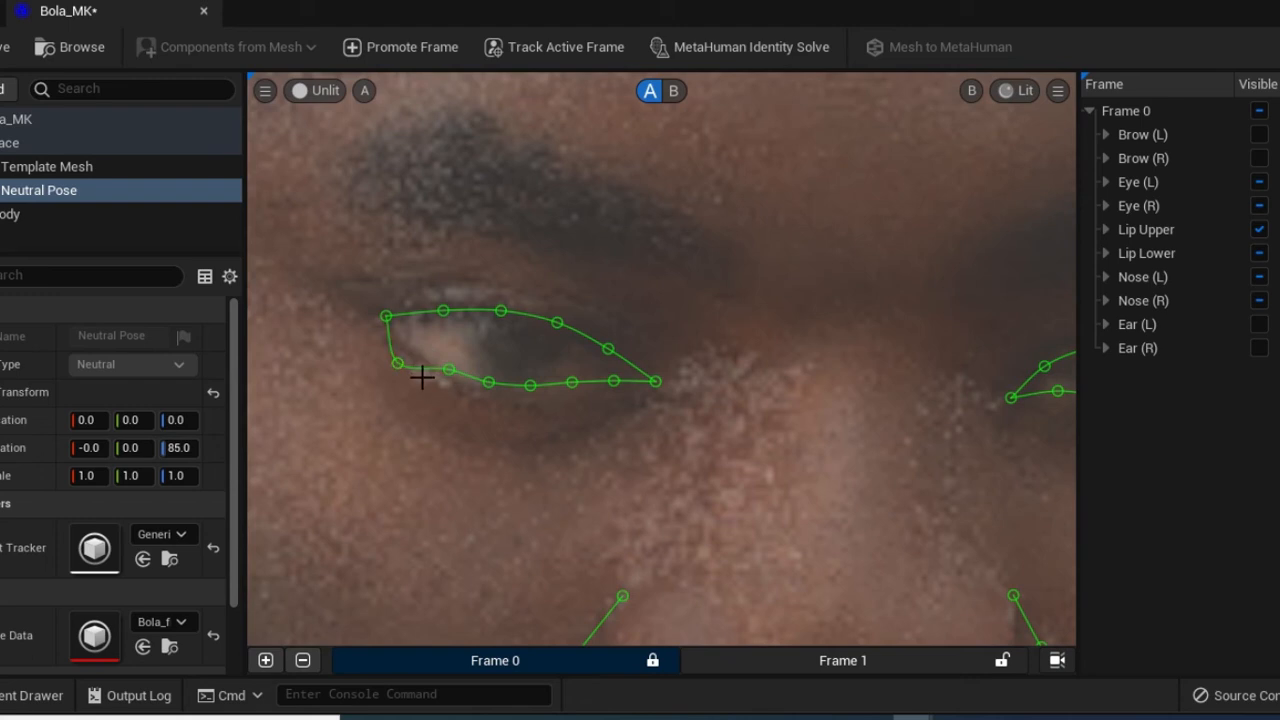
left_click_drag(417, 373, 430, 368)
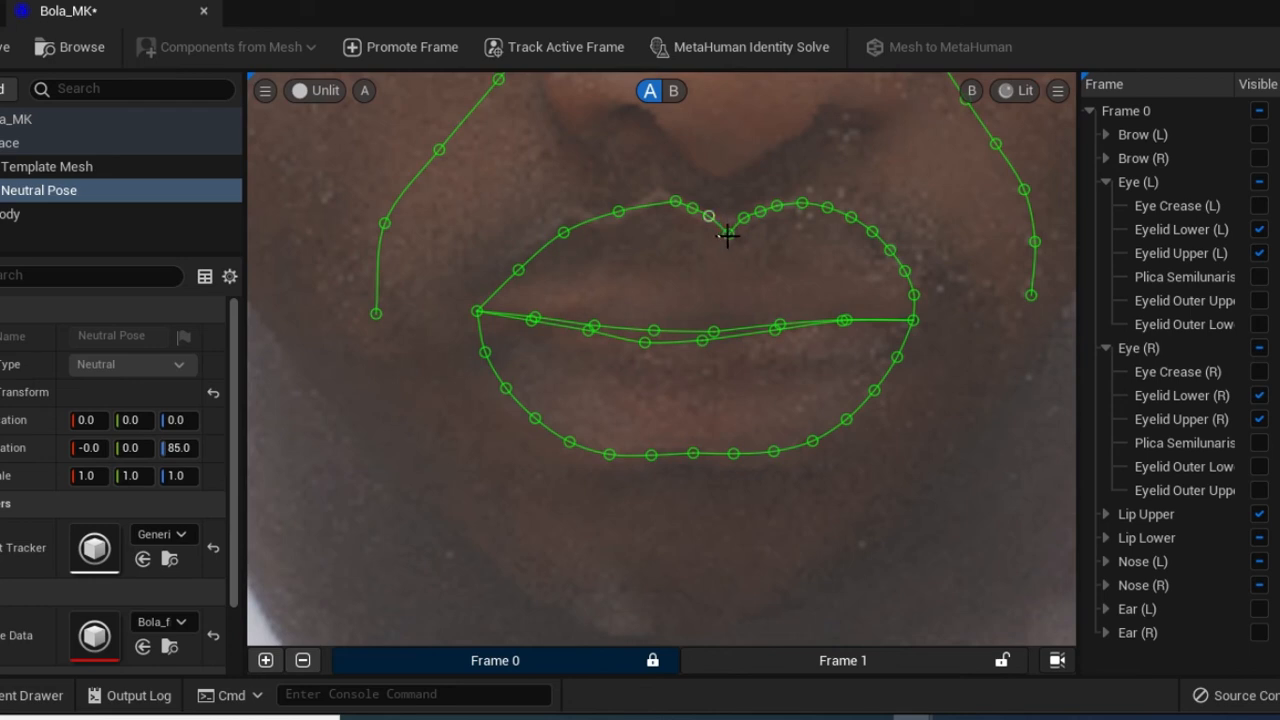
Nudge the upper-lip tracker points around the cupid's bow down onto the scan's lip edge
left_click_drag(728, 233, 728, 238)
left_click(762, 236)
left_click_drag(766, 244, 766, 240)
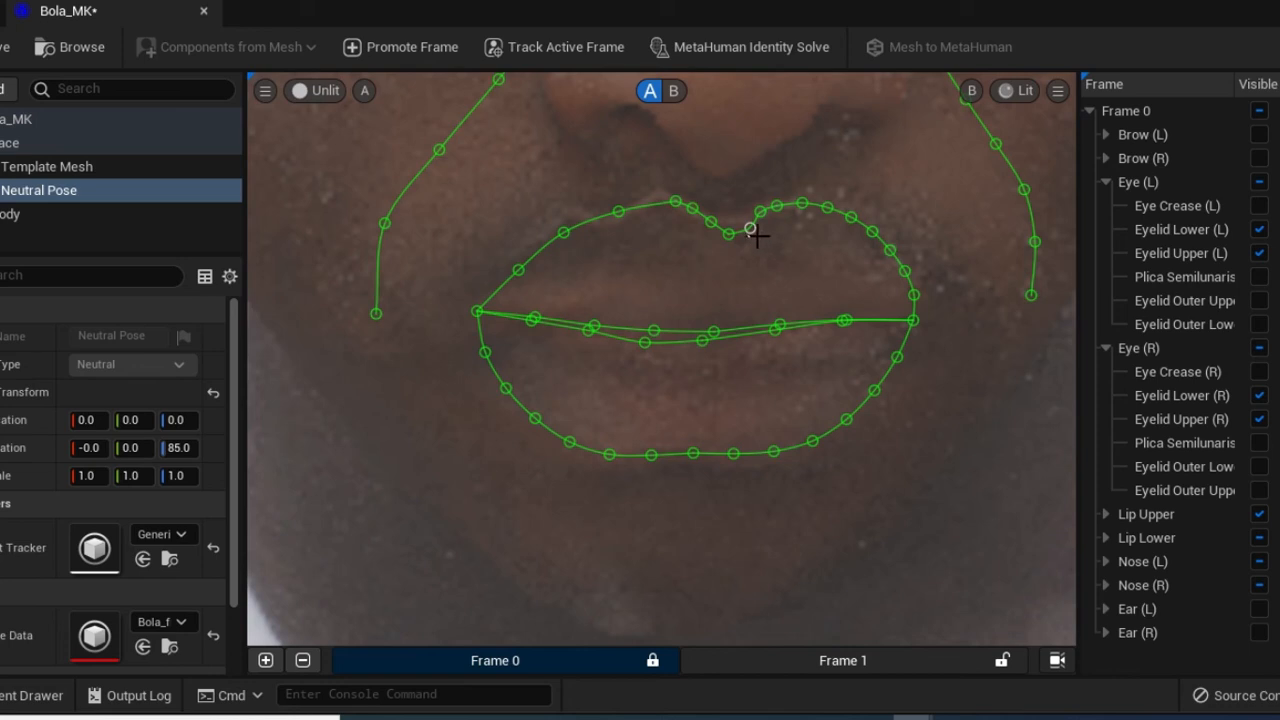
left_click_drag(764, 242, 760, 238)
left_click(676, 205)
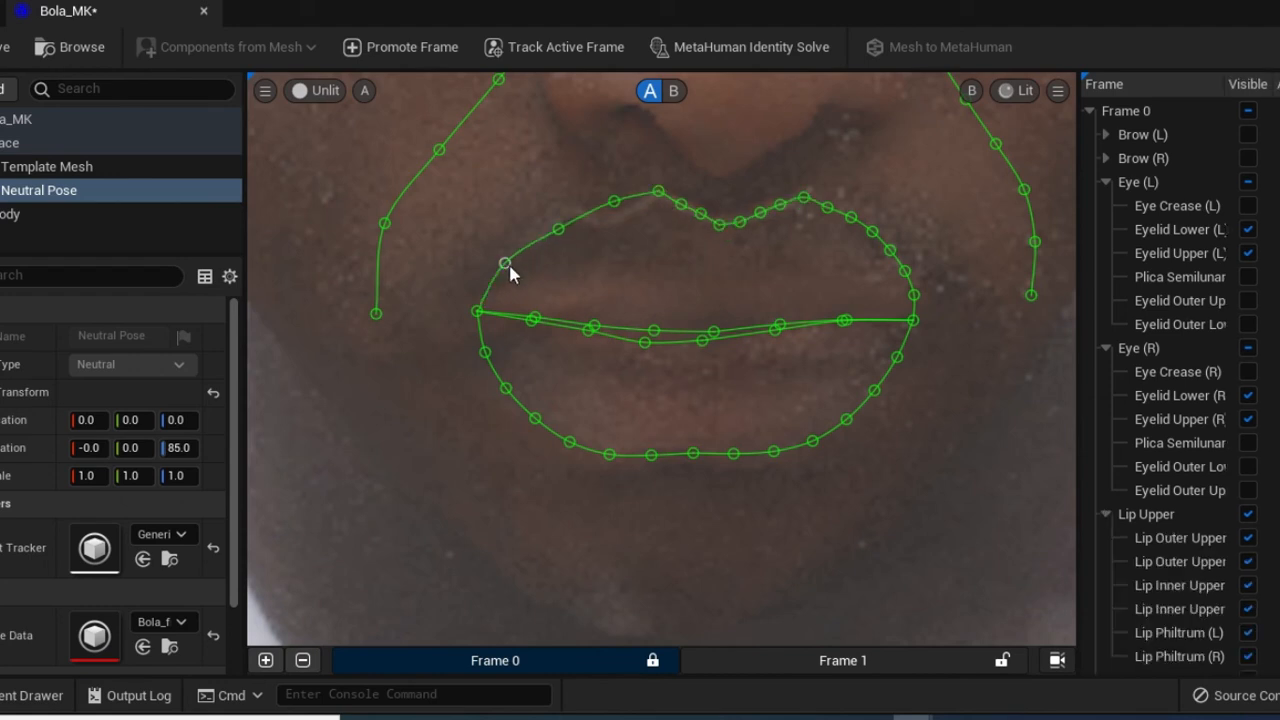
Move the left upper-lip point and the middle inner-lip points onto the seam between the lips
left_click_drag(506, 263, 511, 266)
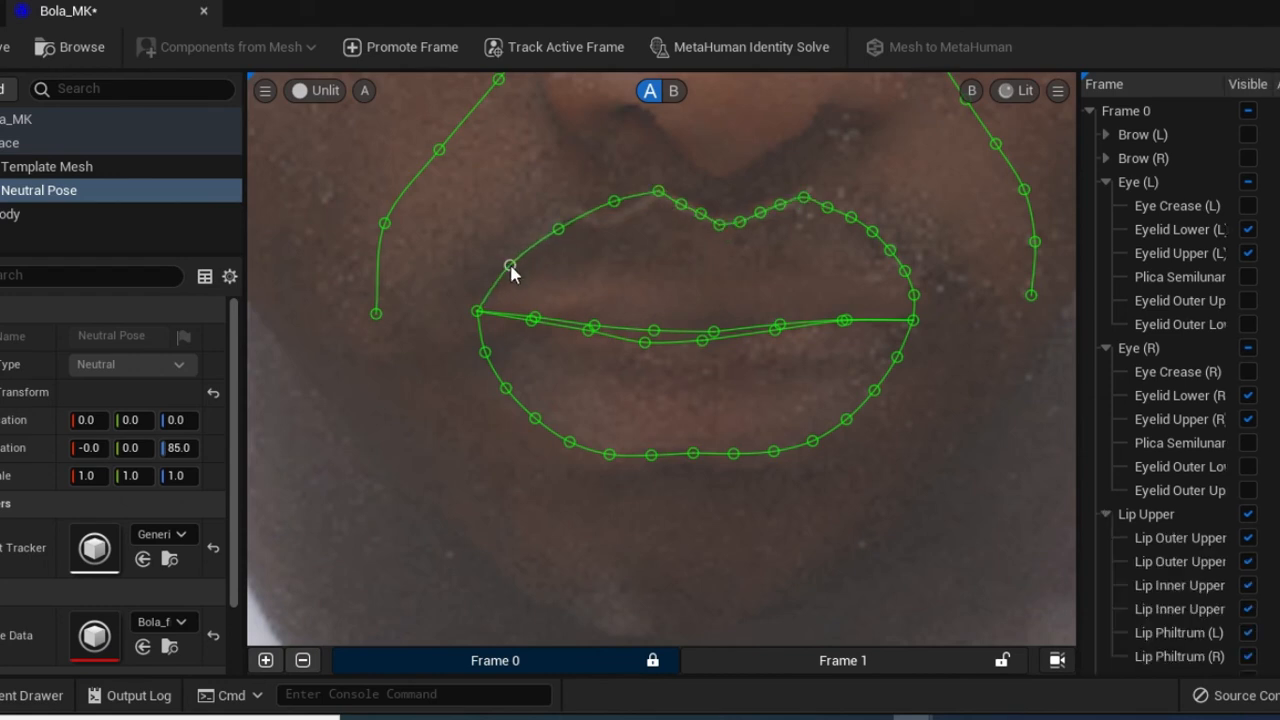
left_click(626, 290)
left_click(718, 357)
left_click(718, 361)
left_click_drag(702, 341, 704, 342)
left_click_drag(723, 358, 731, 365)
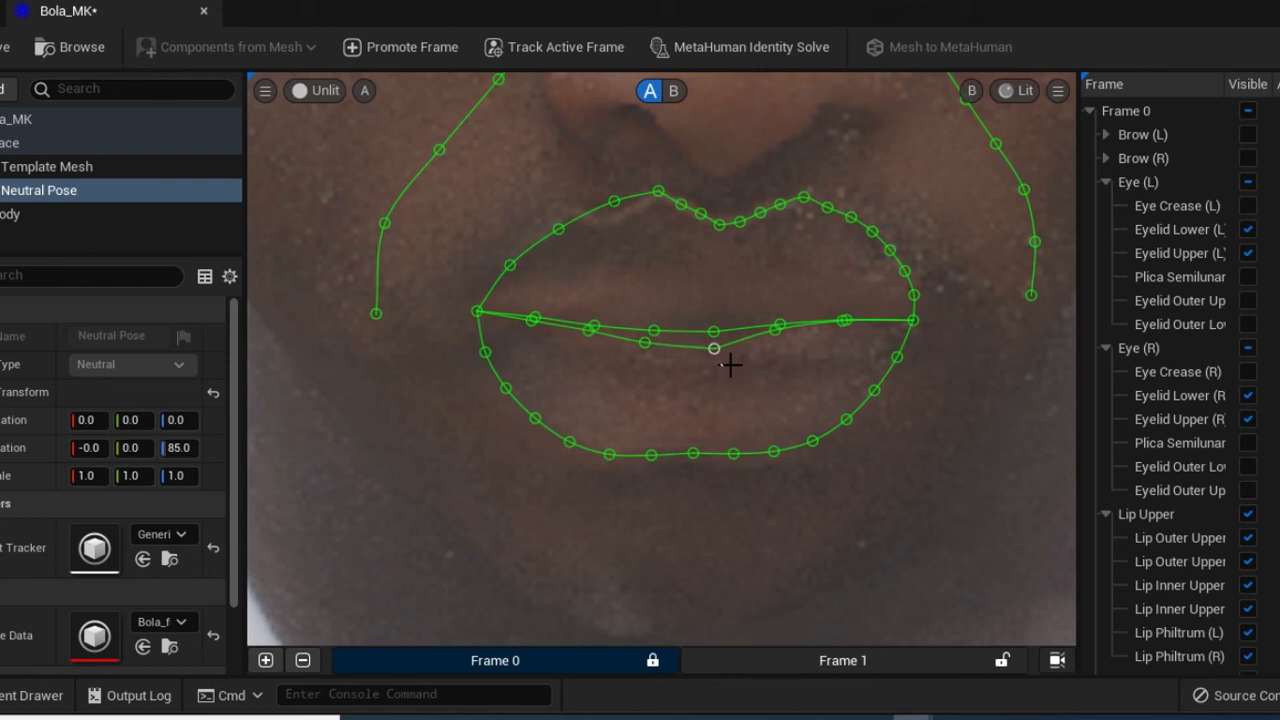
left_click(663, 361)
mouse_move(663, 361)
left_mouse_down()
mouse_move(682, 371)
mouse_move(670, 361)
left_mouse_up()
left_click(731, 406)
Reposition the right-side nasolabial contour points onto the cheek fold beside the mouth
scroll(760, 408, "down", 1)
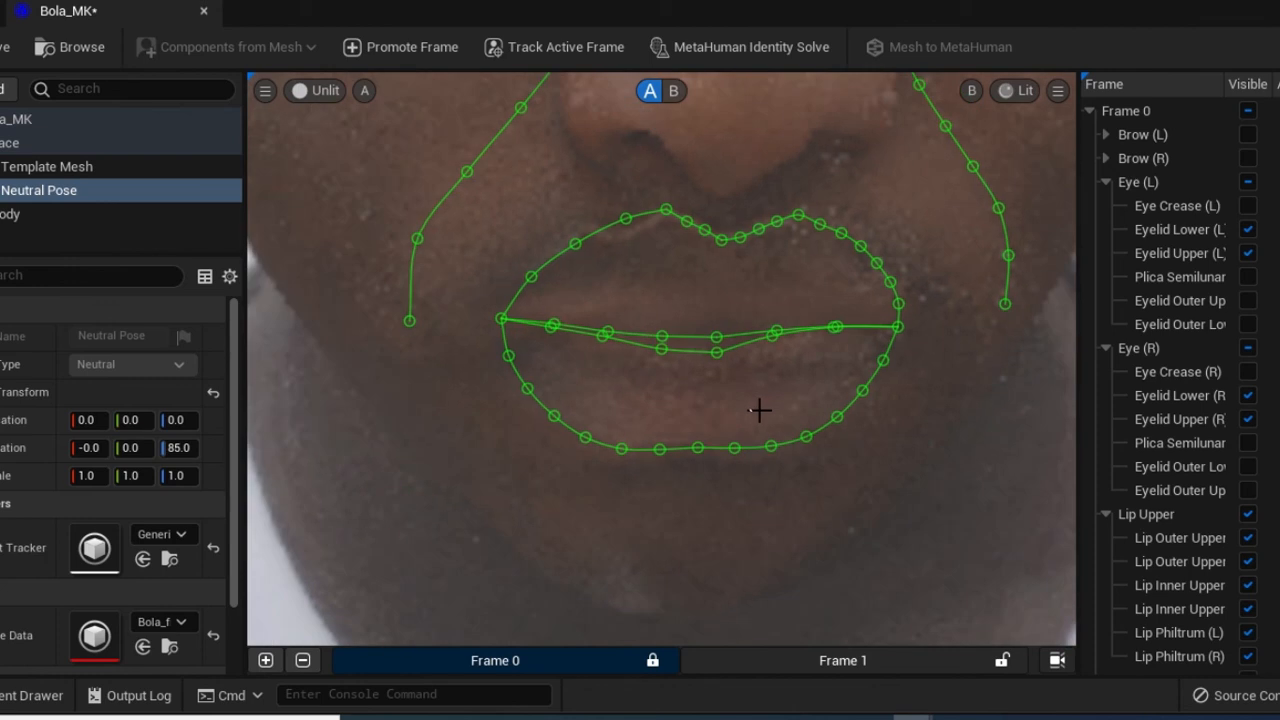
scroll(760, 408, "down", 2)
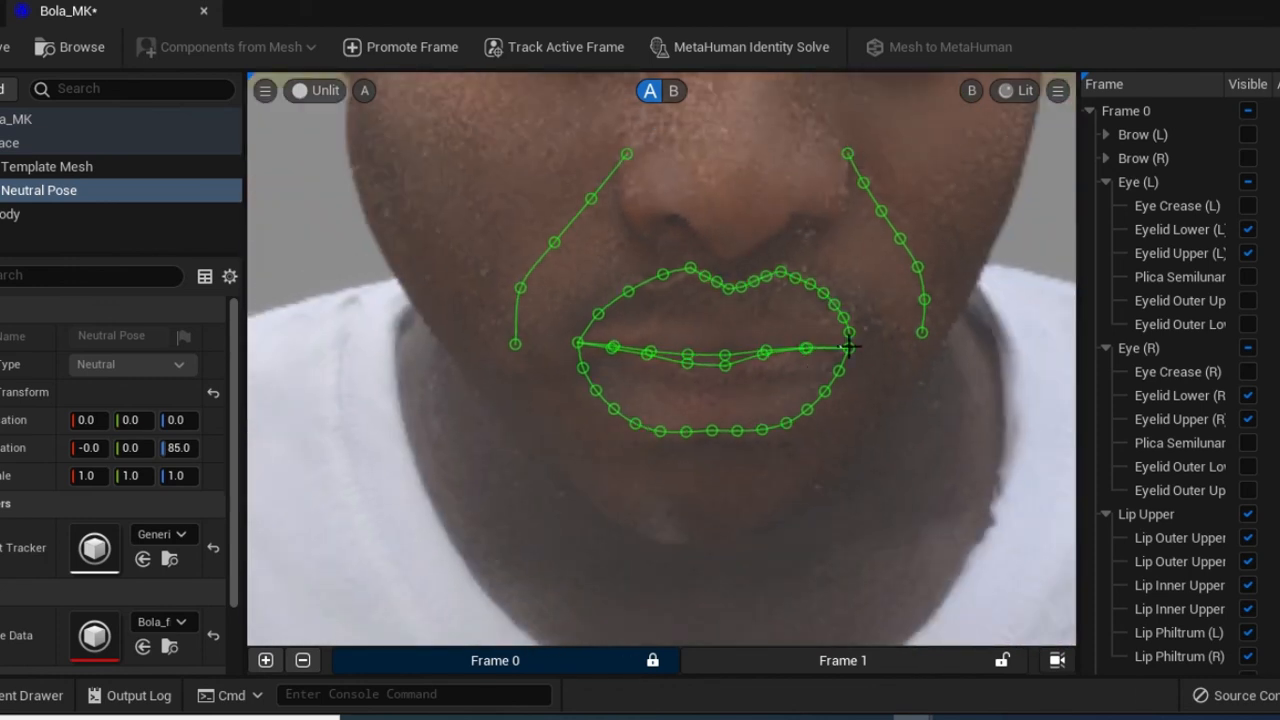
scroll(855, 340, "down", 2)
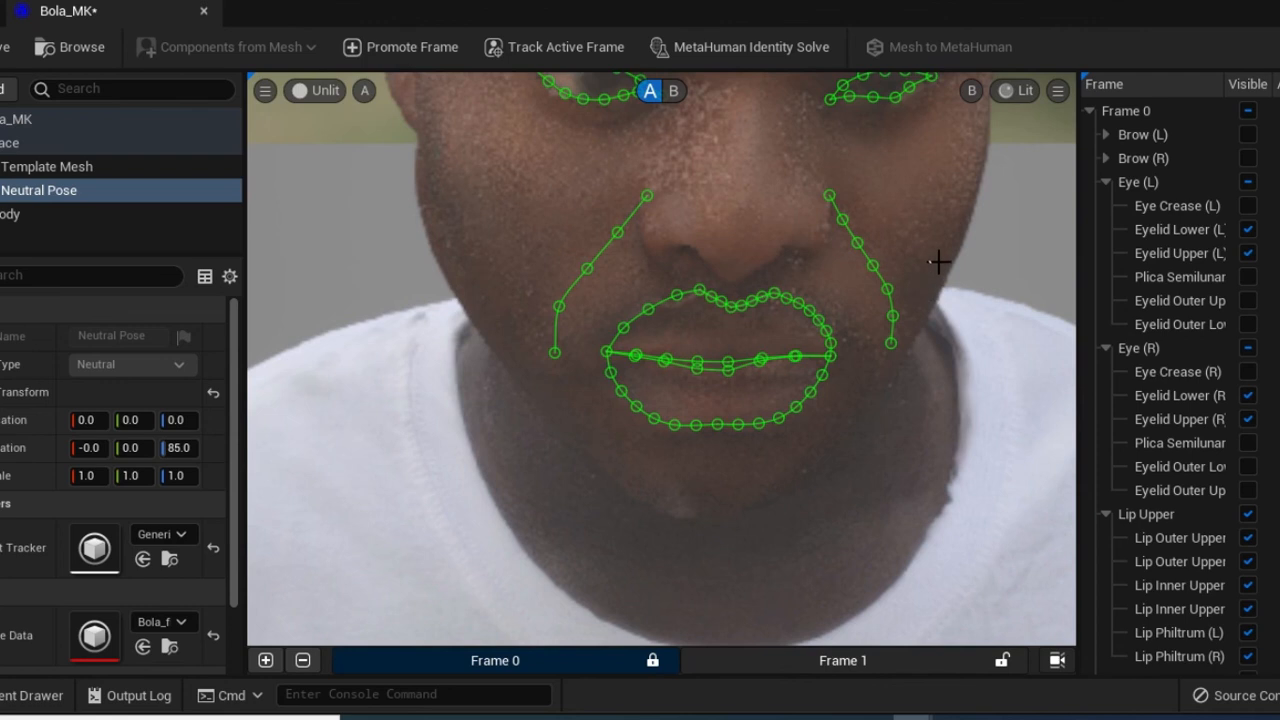
scroll(938, 262, "up", 2)
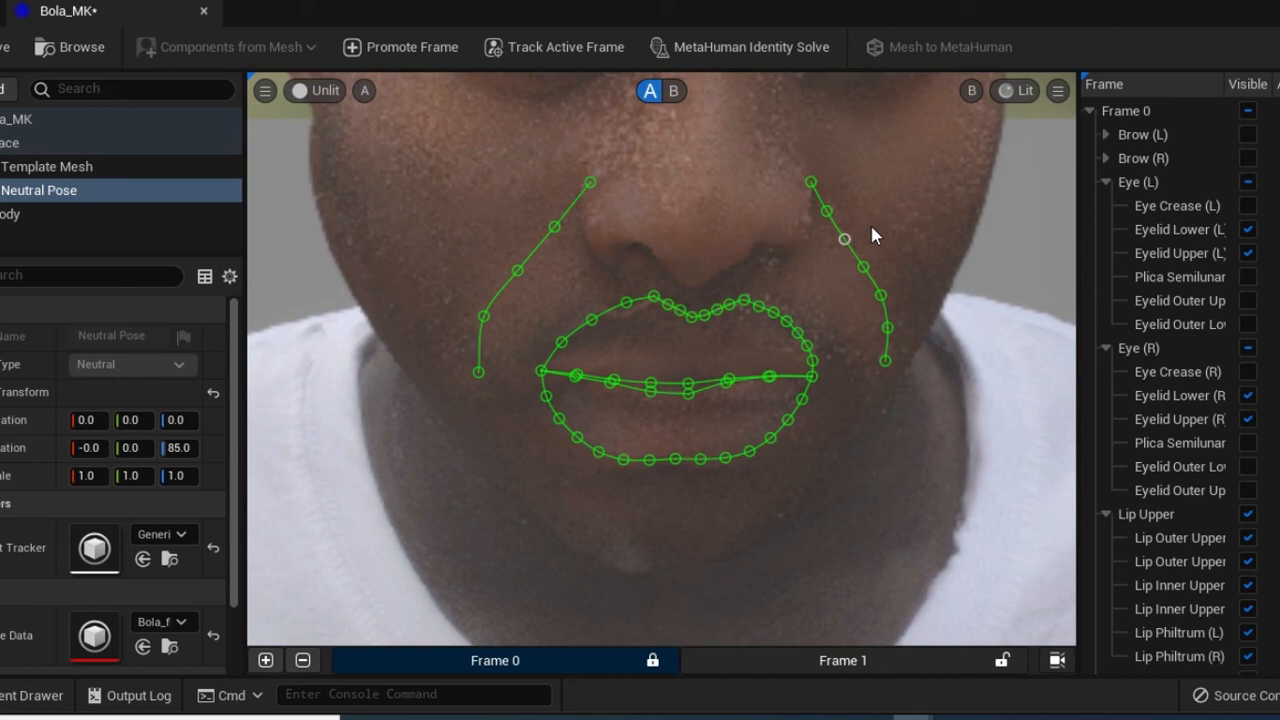
mouse_move(844, 239)
left_mouse_down()
mouse_move(871, 227)
mouse_move(851, 234)
left_mouse_up()
left_click(863, 267)
left_click_drag(880, 263, 873, 275)
Run MetaHuman Identity Solve and show the fitted grey template mesh over Frame 0
left_click(740, 47)
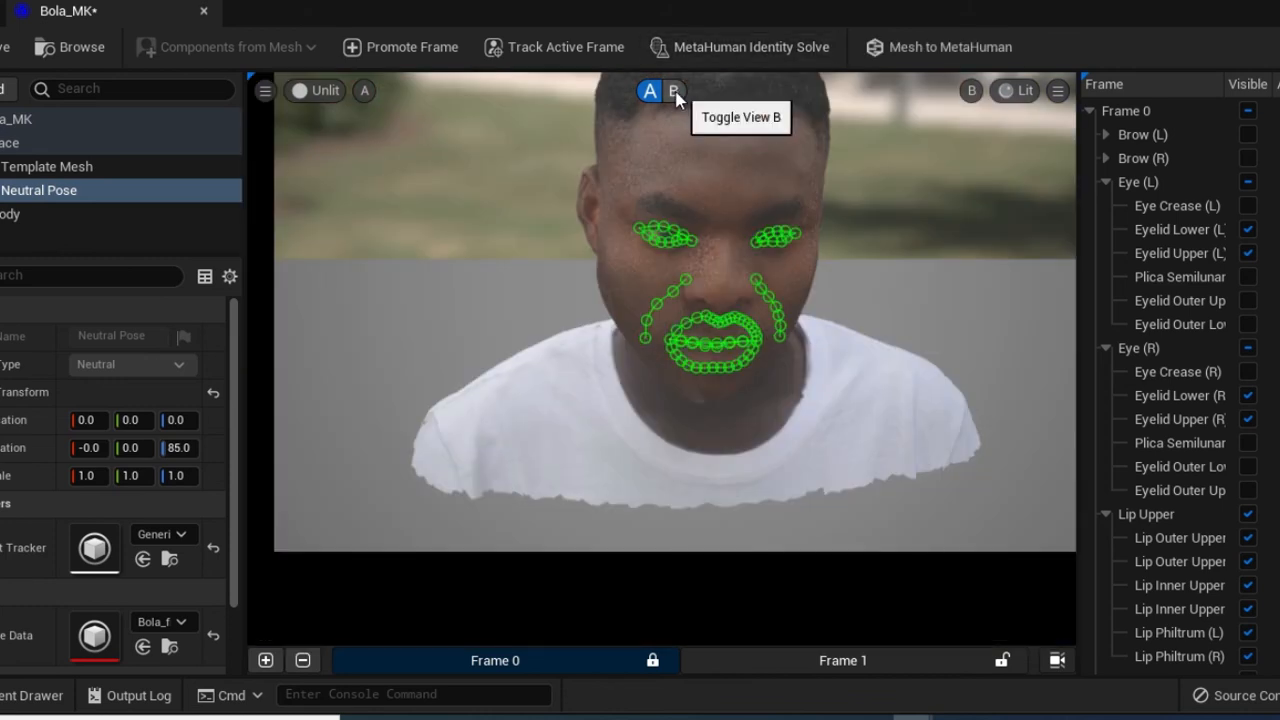
left_click(674, 91)
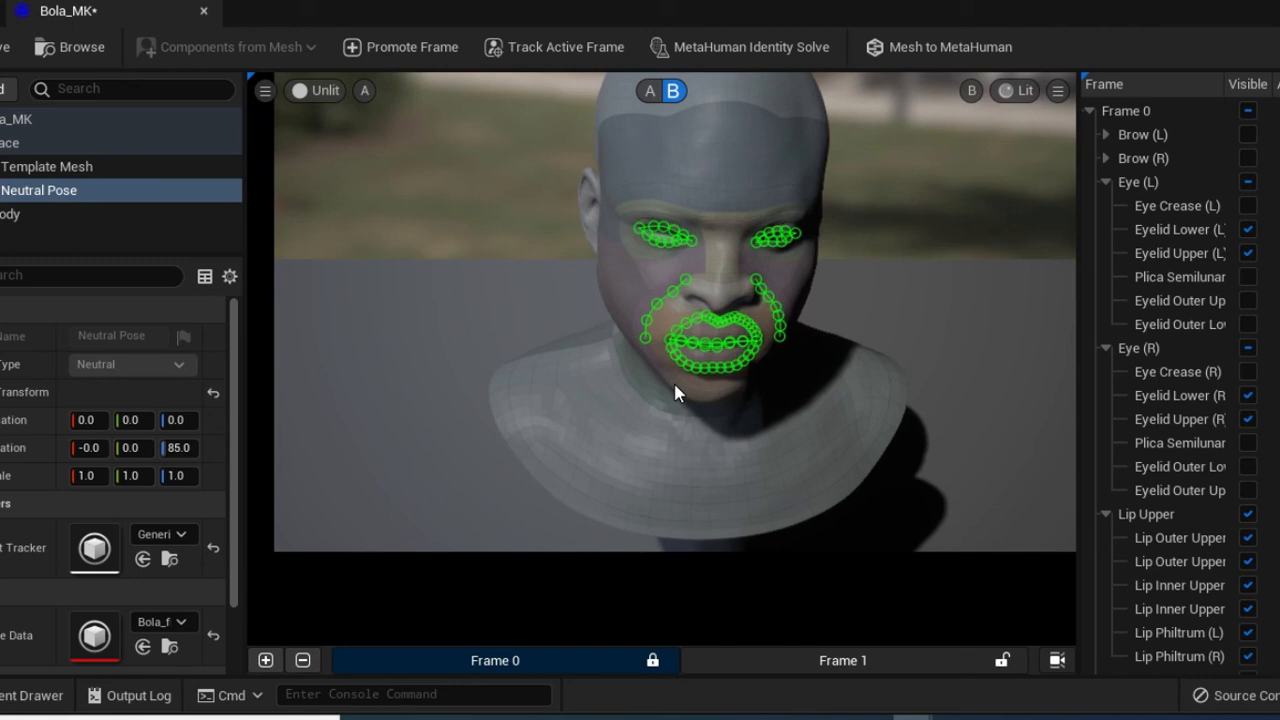
left_click(952, 55)
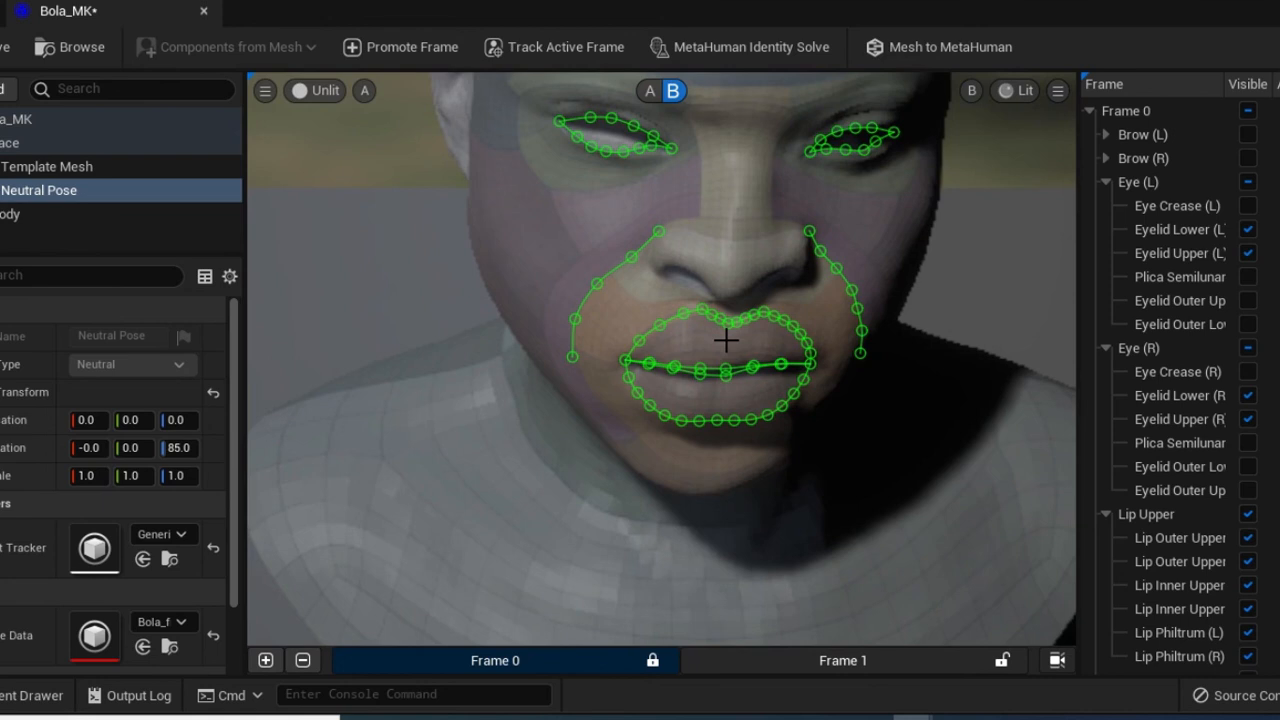
scroll(726, 340, "down", 1)
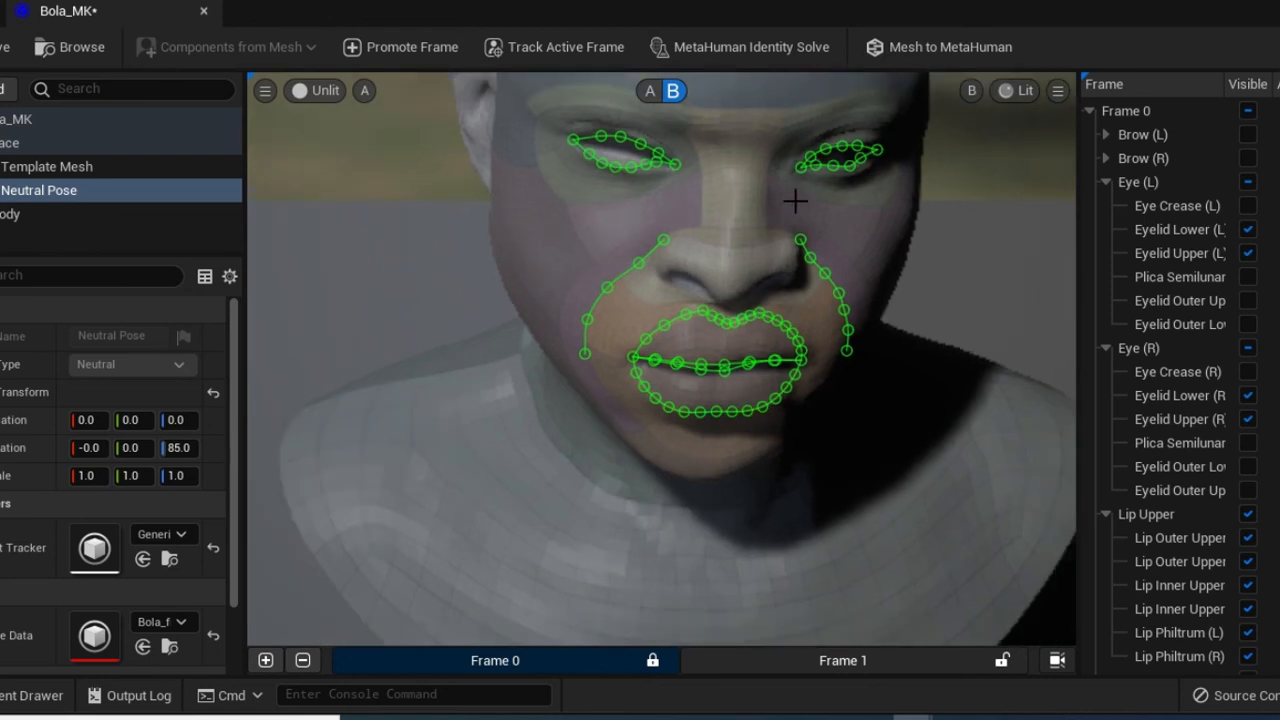
After the missing-body-type error, assign the third body type preset to Bola_MK's Body part
left_click(950, 47)
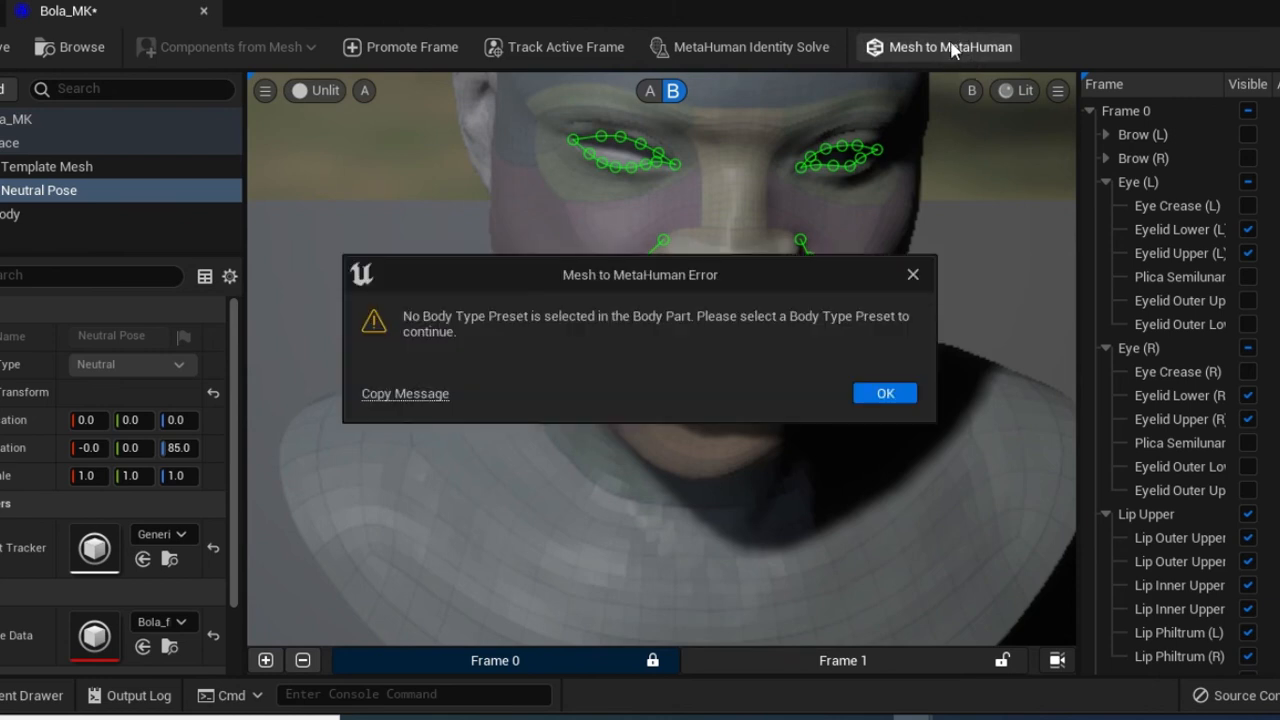
left_click(885, 393)
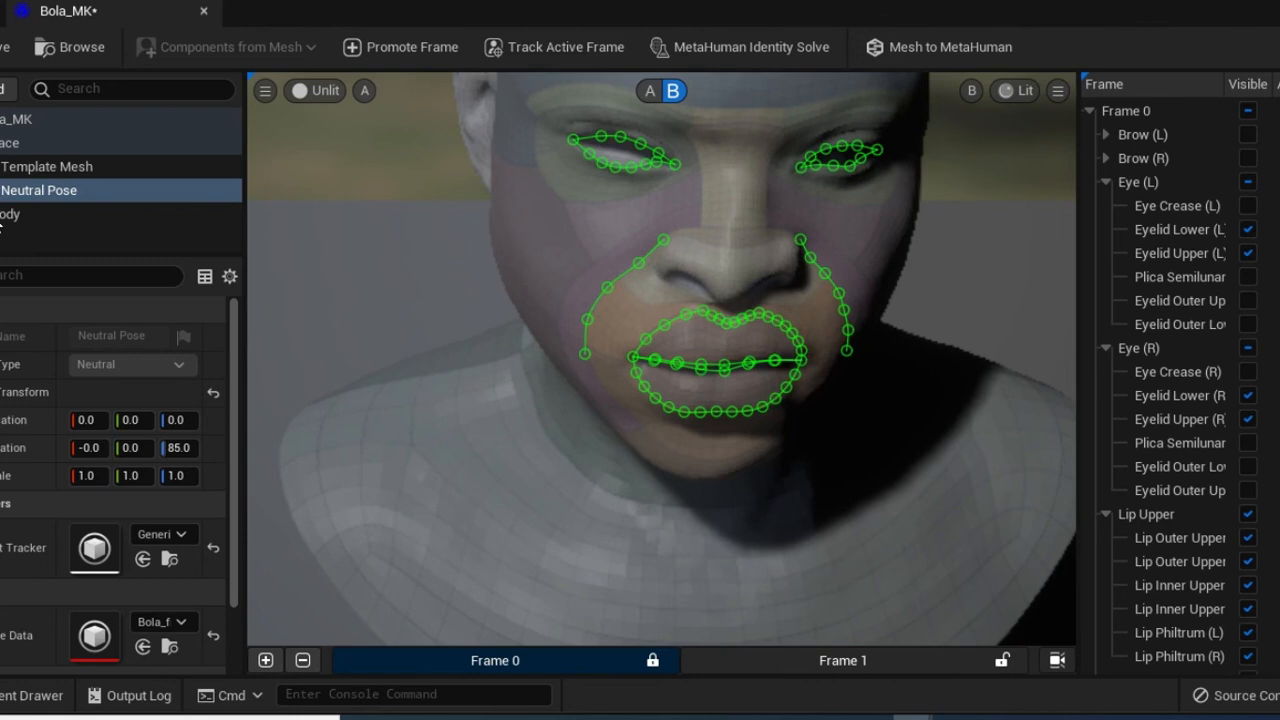
left_click(1, 220)
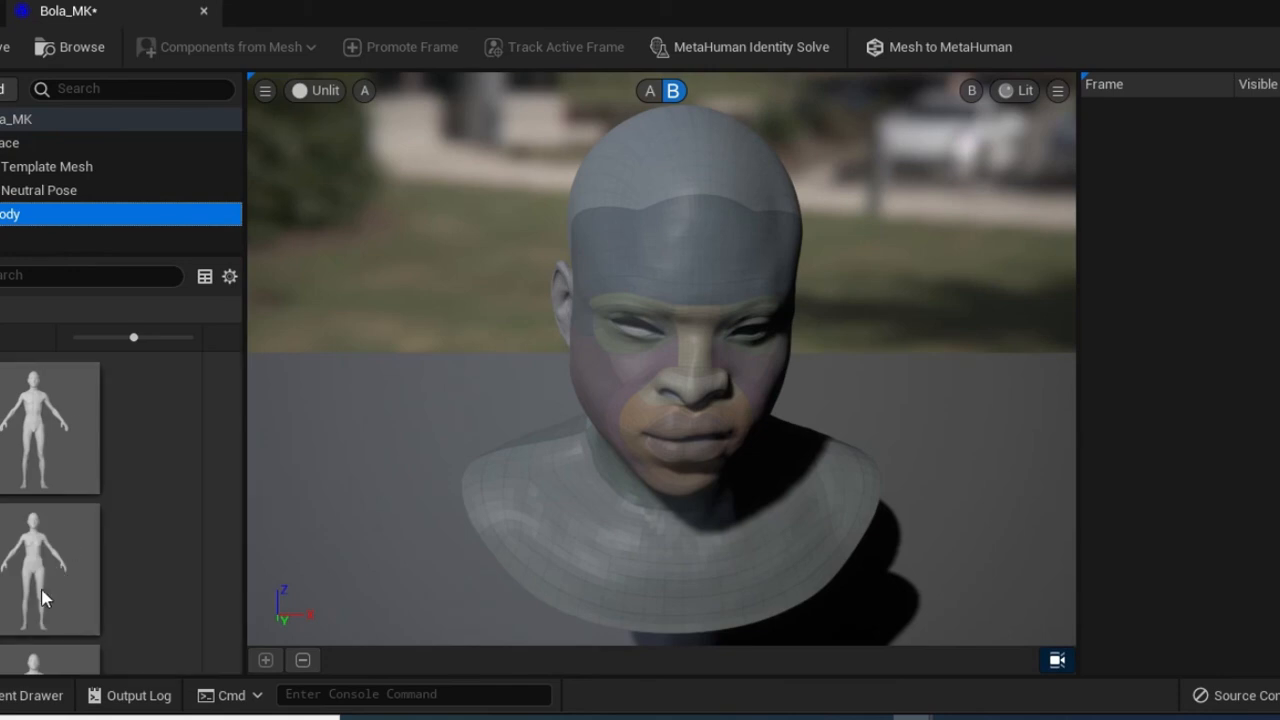
left_click(57, 661)
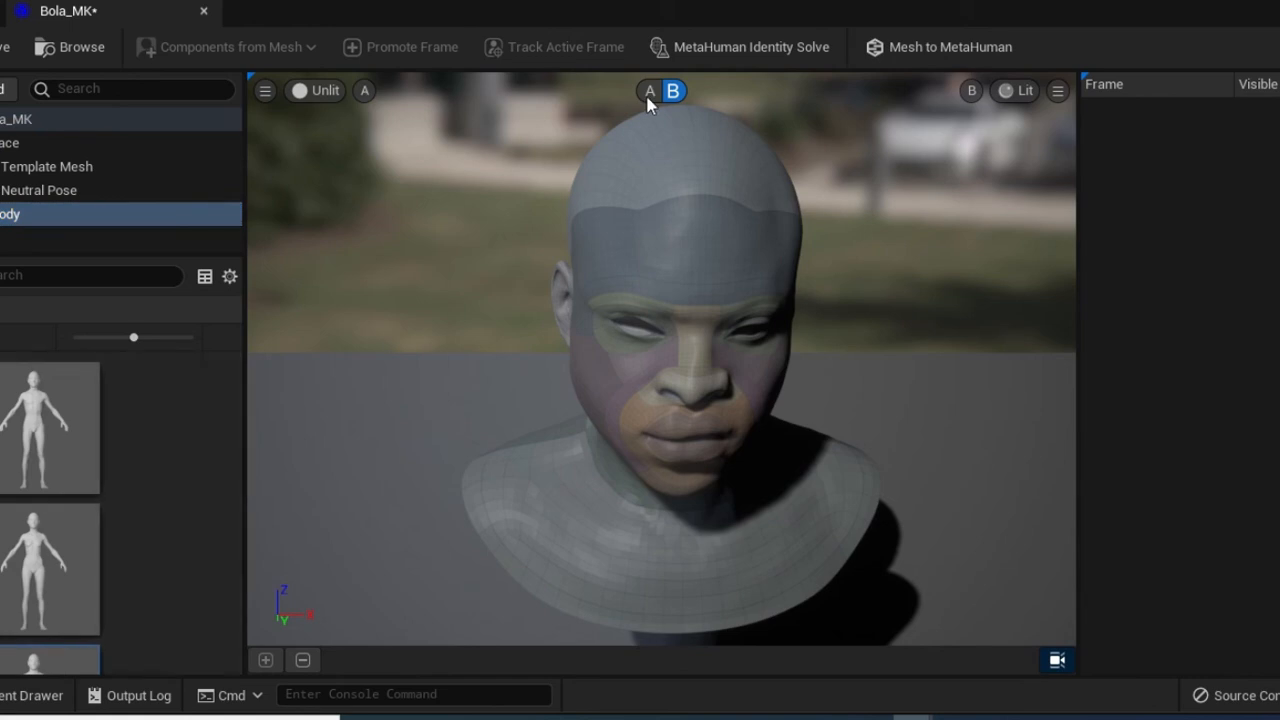
Run Mesh to MetaHuman and confirm that Bola_MK is now available in MetaHuman Creator
left_click(951, 50)
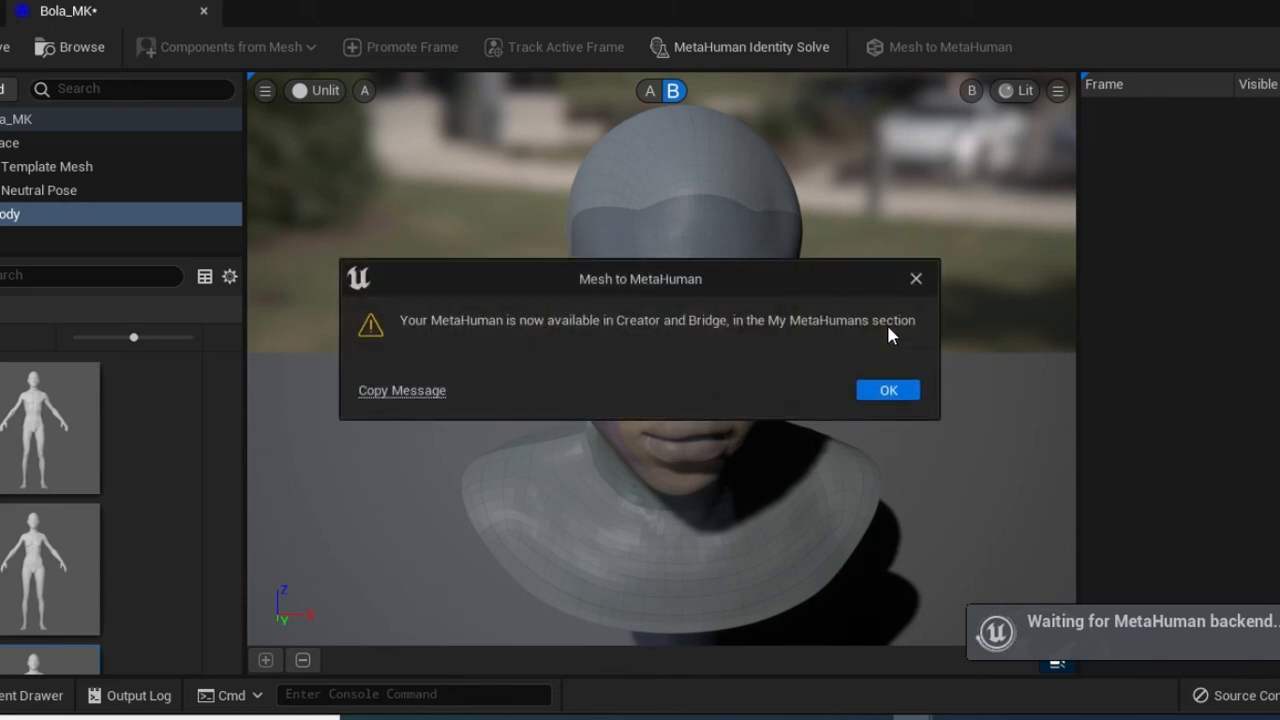
left_click(889, 391)
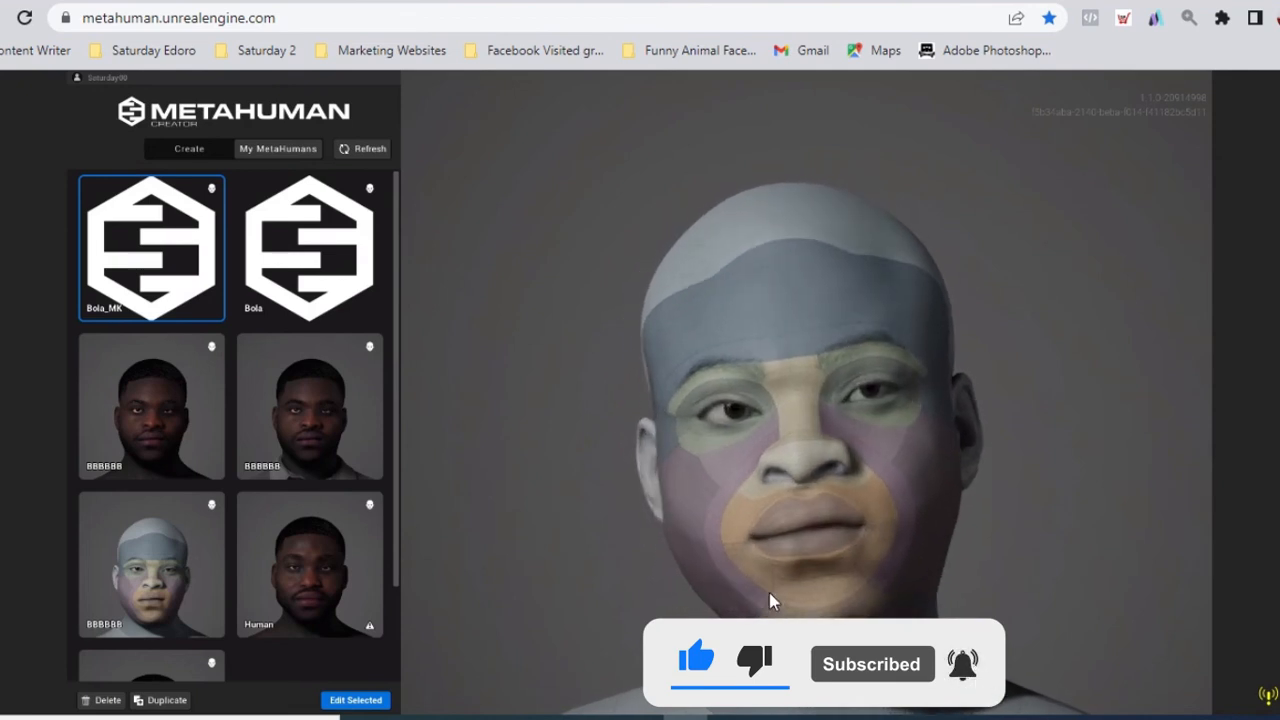
scroll(783, 592, "up", 3)
scroll(767, 443, "down", 5)
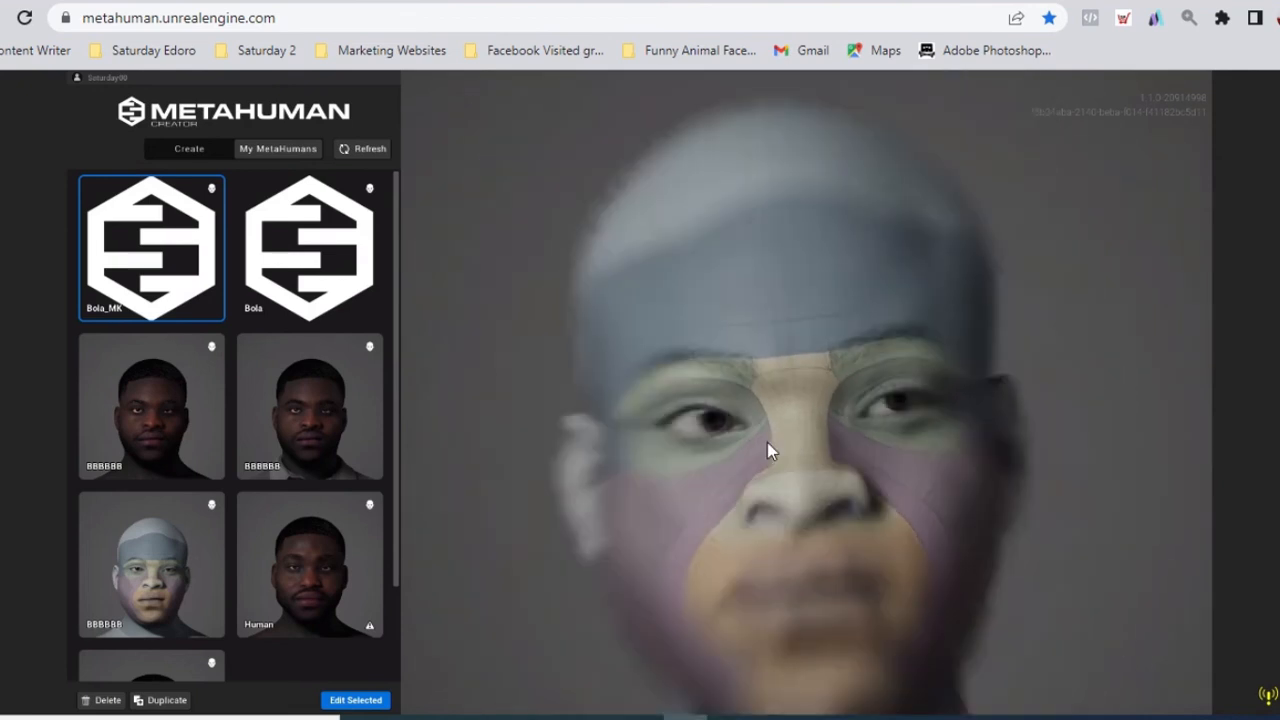
scroll(863, 439, "up", 5)
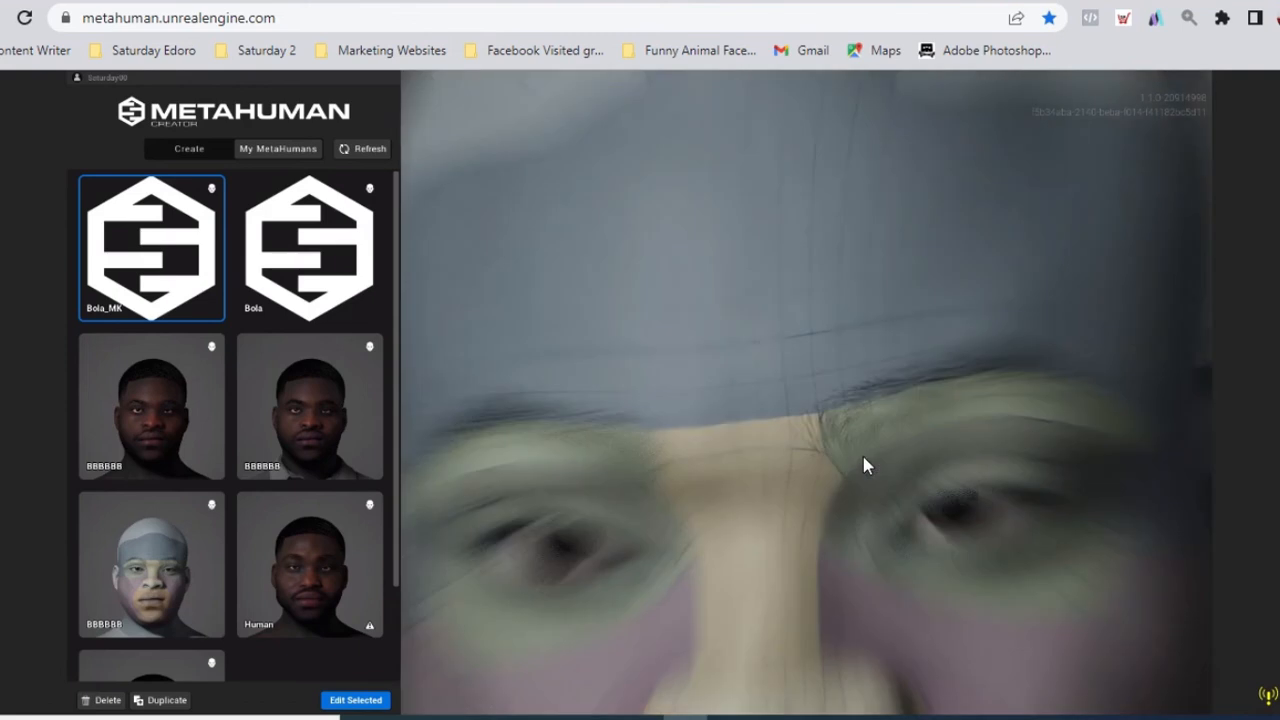
scroll(768, 363, "down", 3)
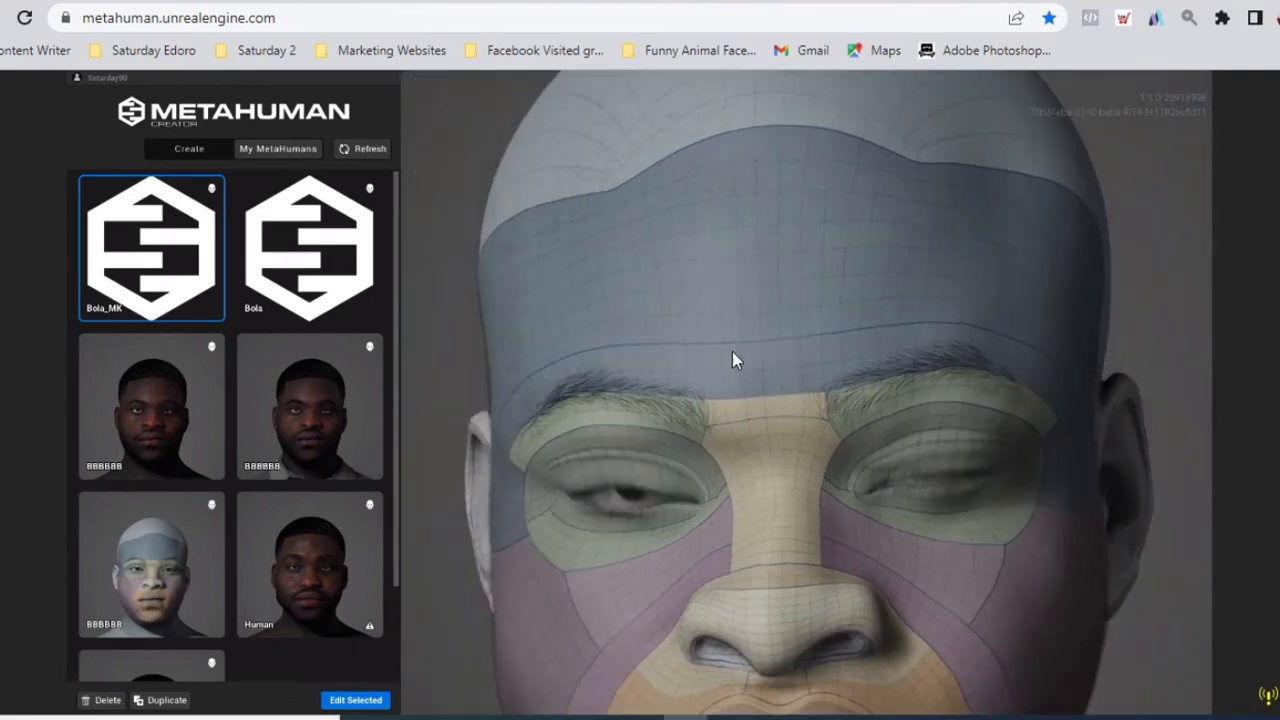
left_click_drag(840, 500, 657, 449)
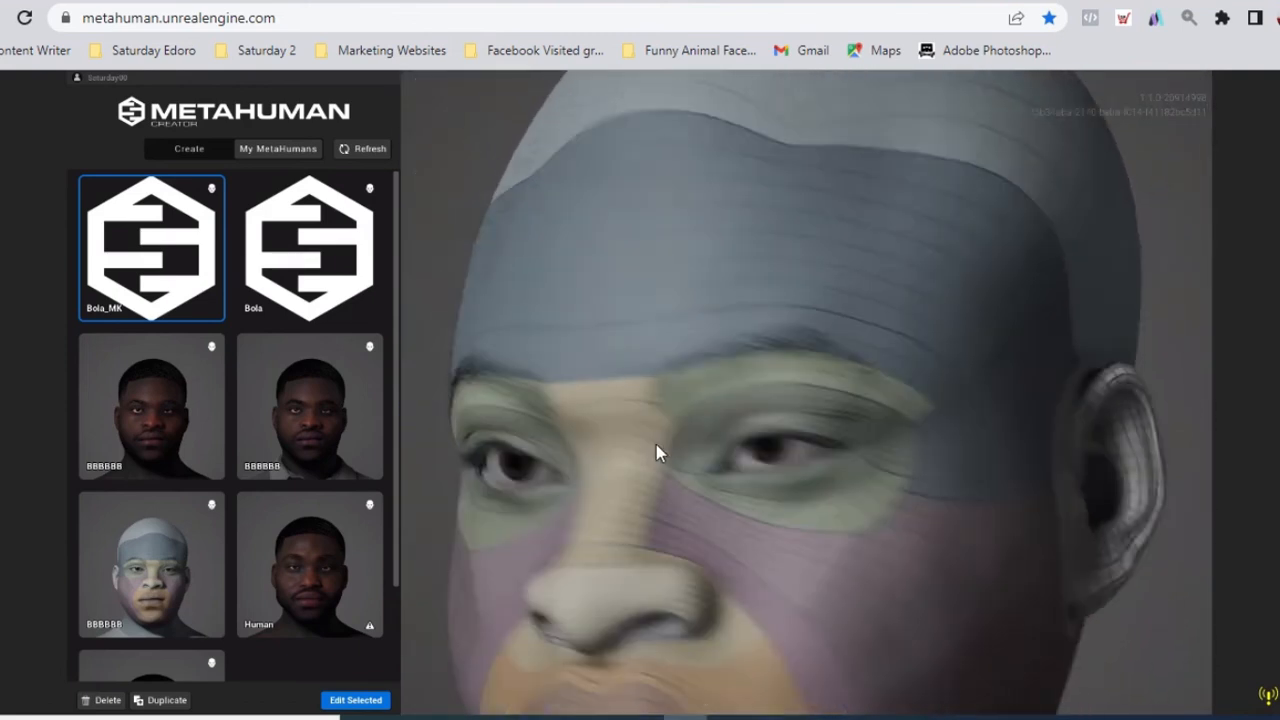
scroll(666, 386, "down", 5)
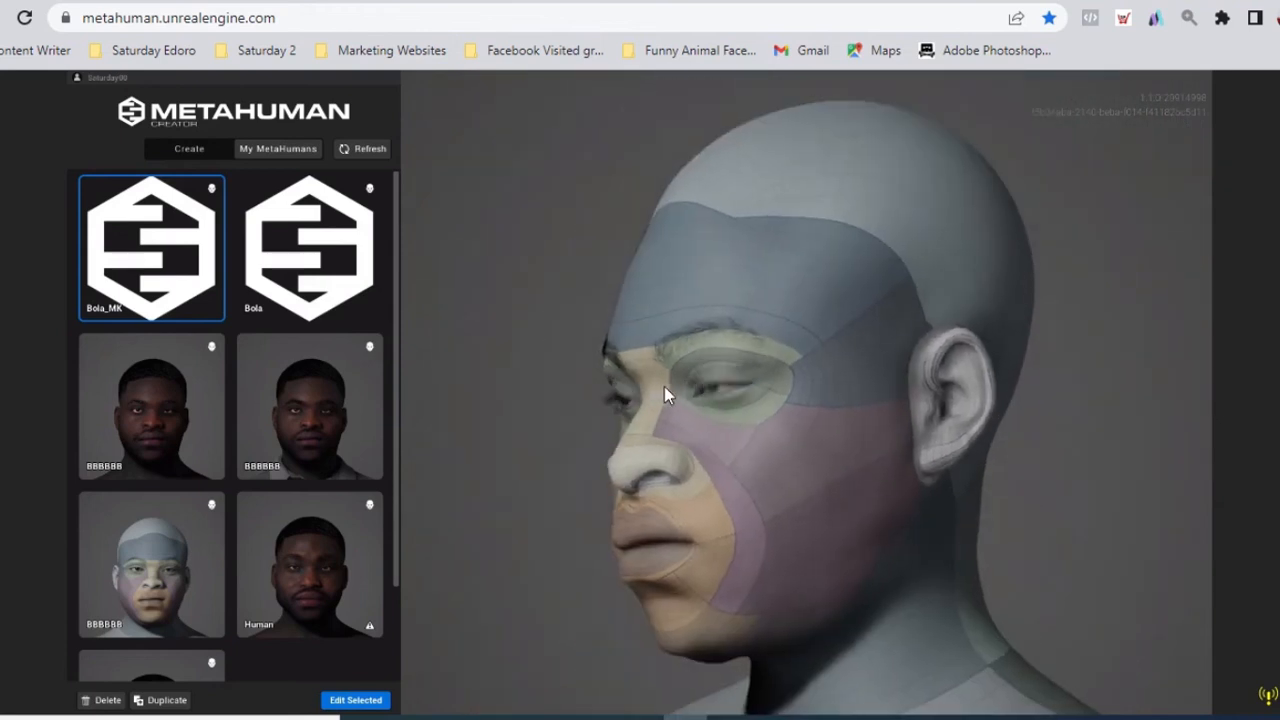
left_click_drag(820, 503, 1157, 434)
left_click_drag(767, 318, 1028, 300)
left_click_drag(708, 404, 394, 420)
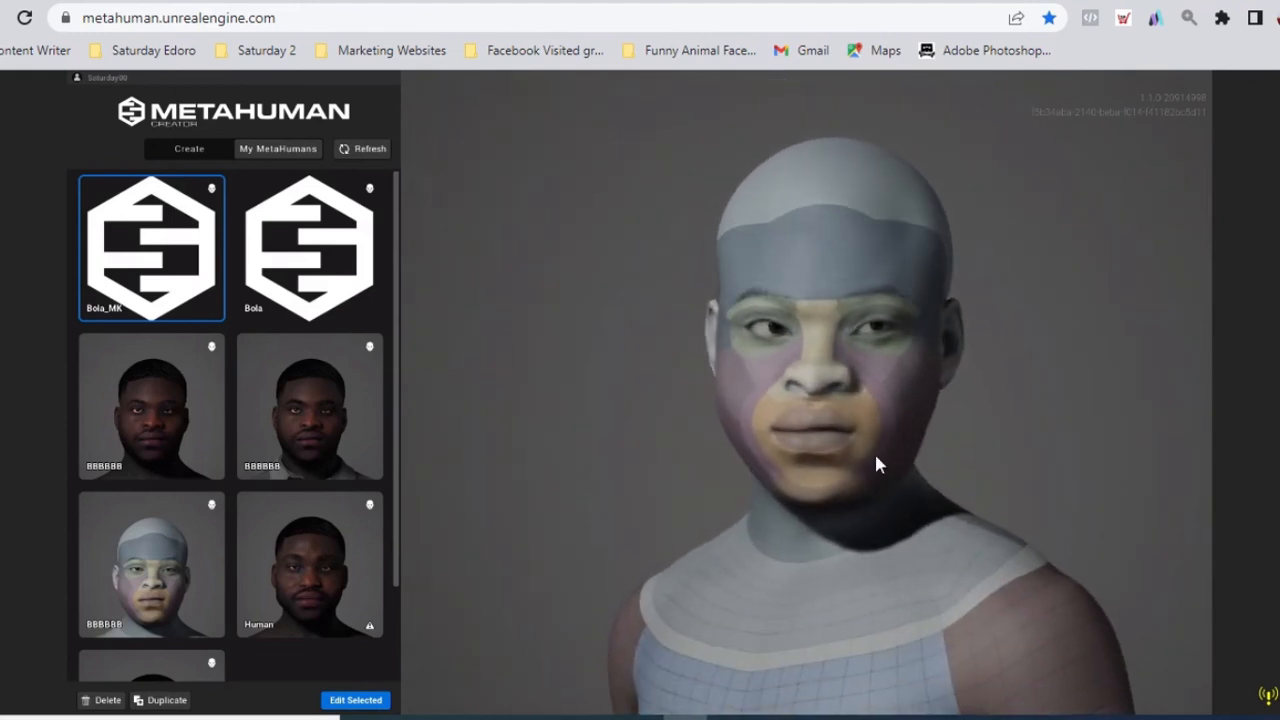
scroll(874, 450, "up", 5)
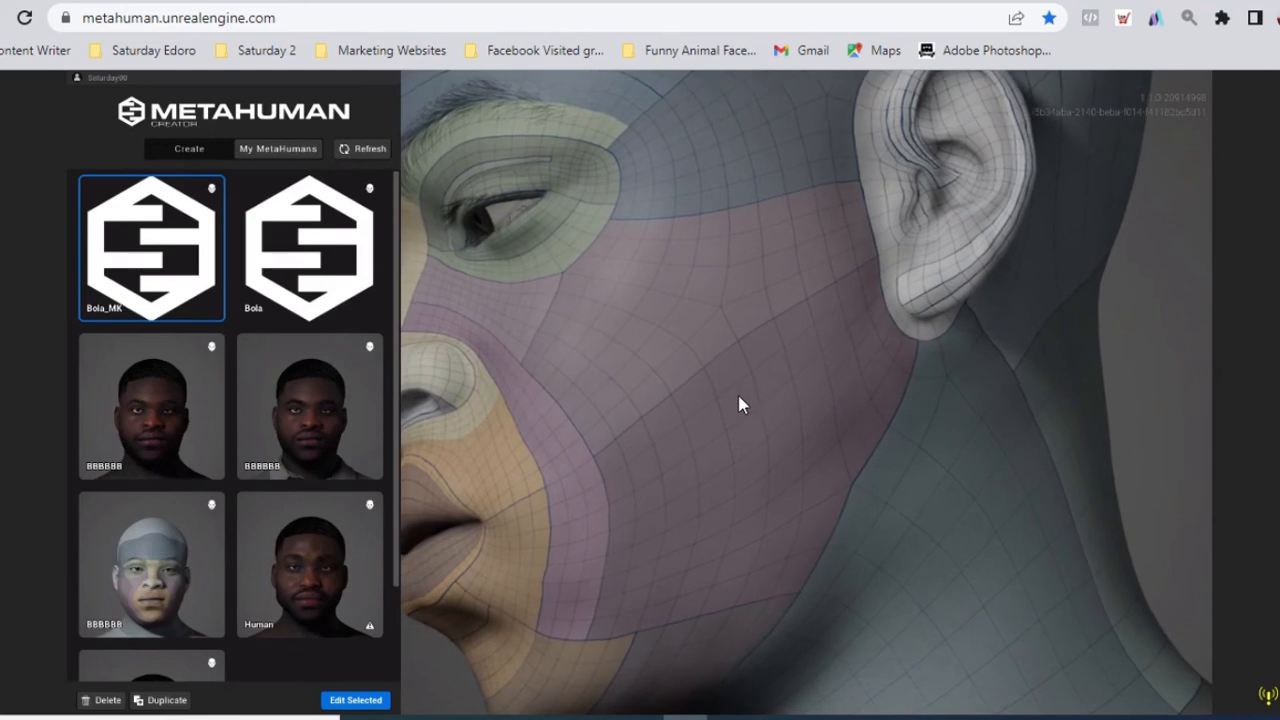
scroll(740, 403, "down", 5)
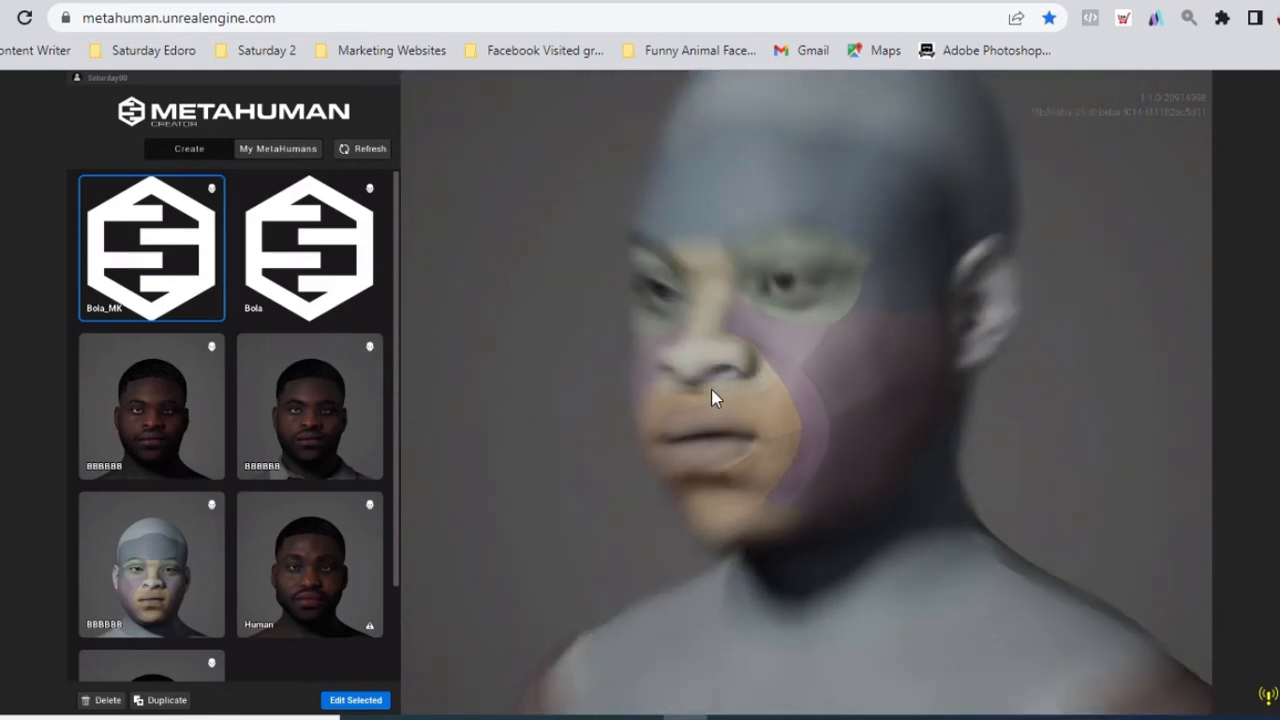